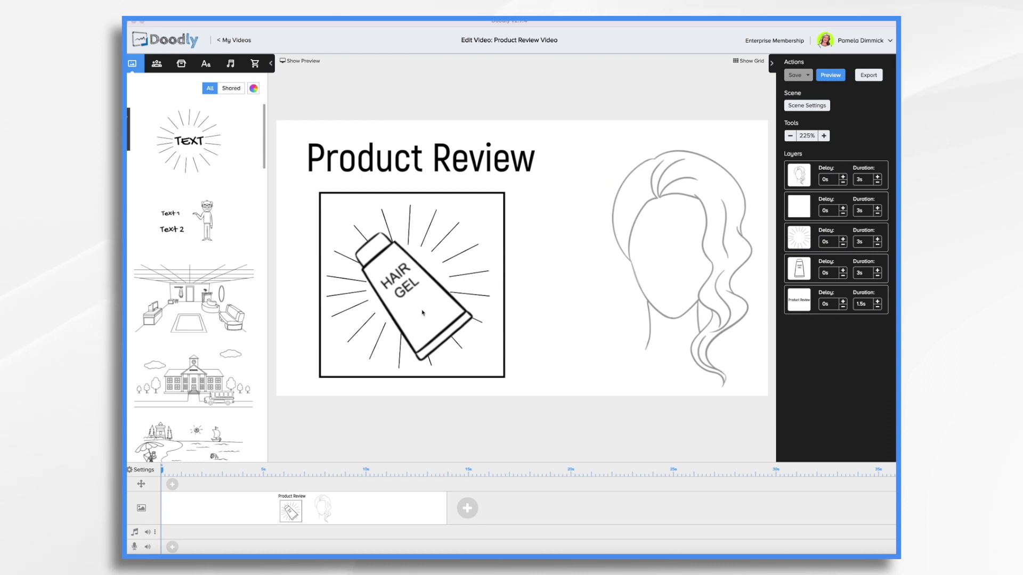
- Upload six photos, including the HairSpray Product image, into the Props image library
left_click(182, 63)
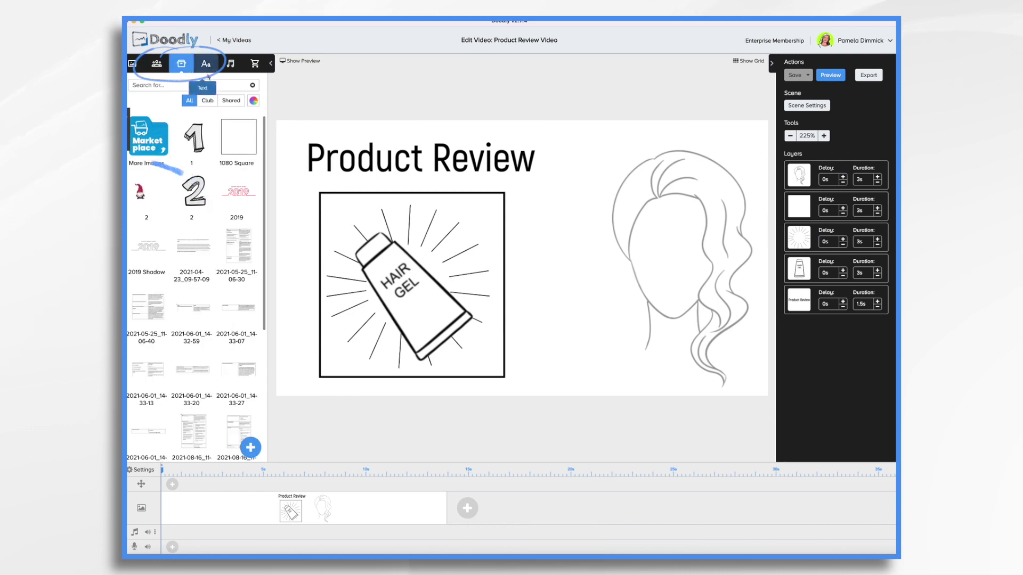
left_click(251, 449)
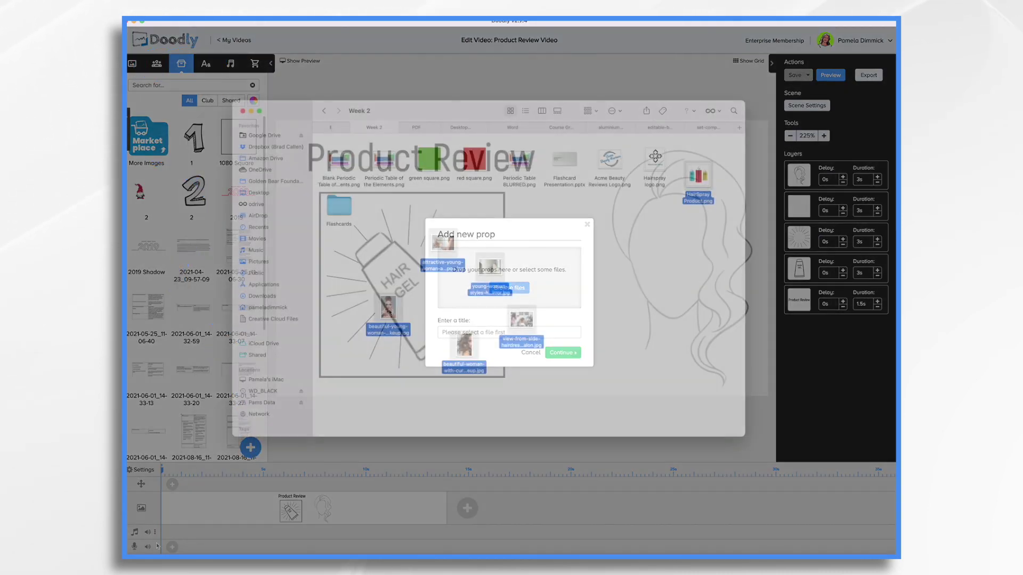
mouse_move(388, 309)
left_mouse_down()
mouse_move(481, 293)
mouse_move(450, 299)
left_mouse_up()
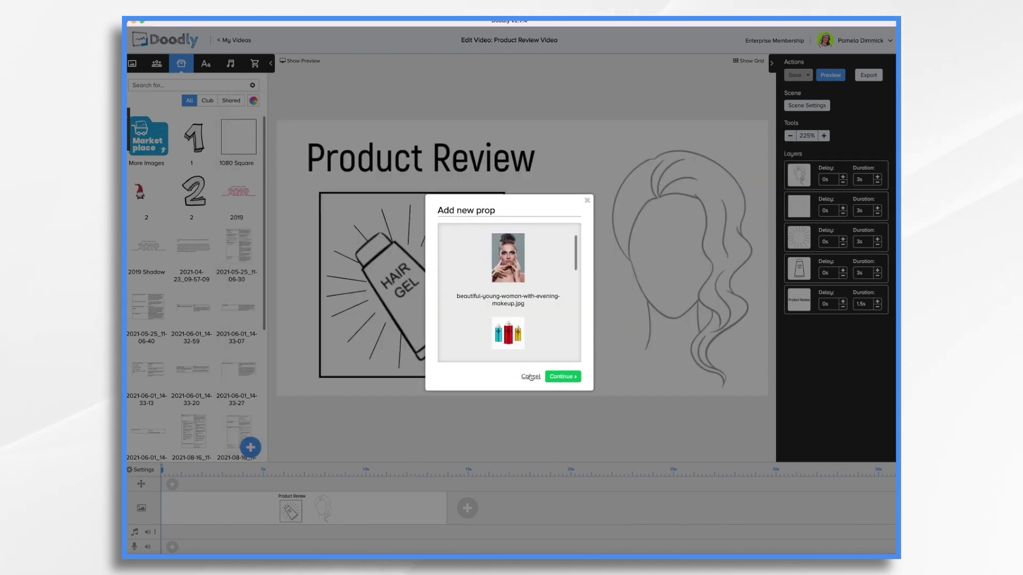
left_click(562, 377)
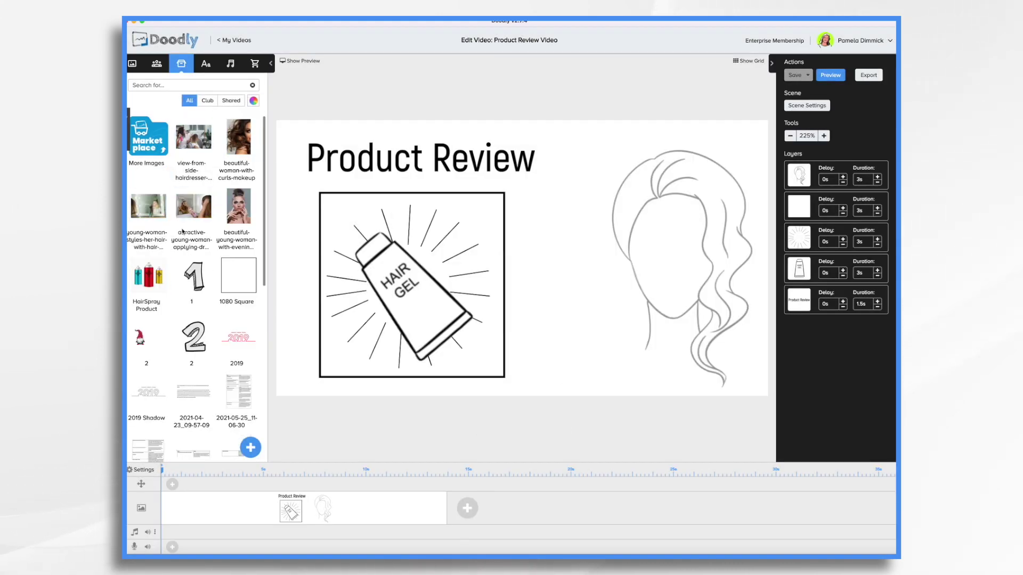
left_click(428, 287)
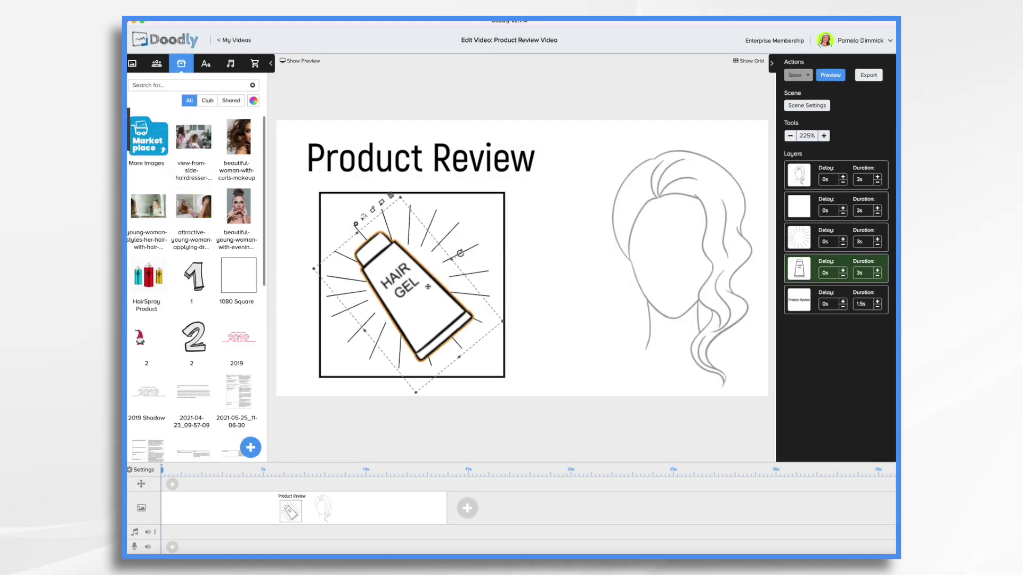
- Delete the hair gel tube and drop the HairSpray Product photo into the frame
left_click(391, 197)
left_click(534, 314)
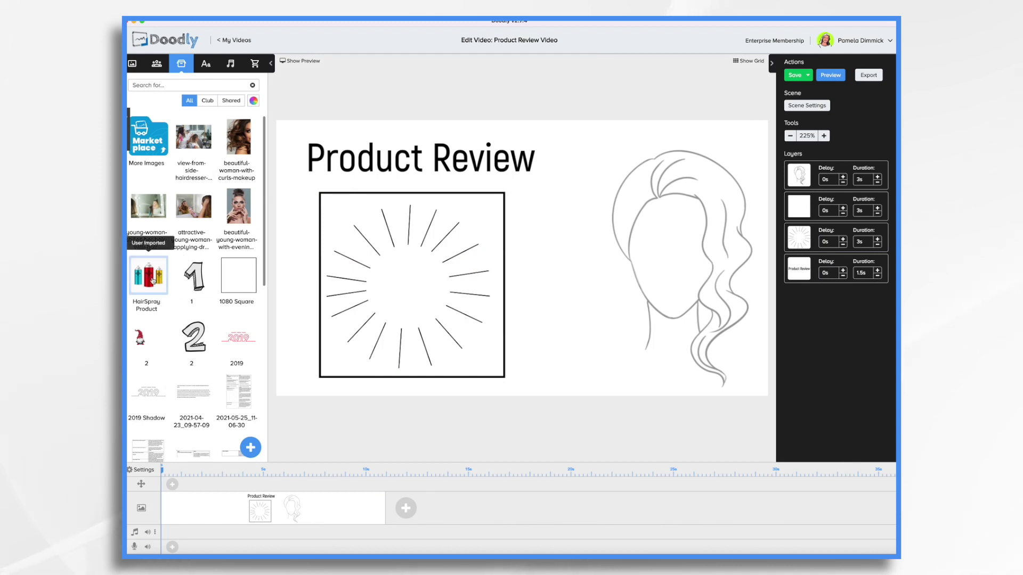
mouse_move(148, 275)
left_mouse_down()
mouse_move(448, 288)
mouse_move(409, 292)
left_mouse_up()
- Remove the rays layer surrounding the frame
left_click(805, 242)
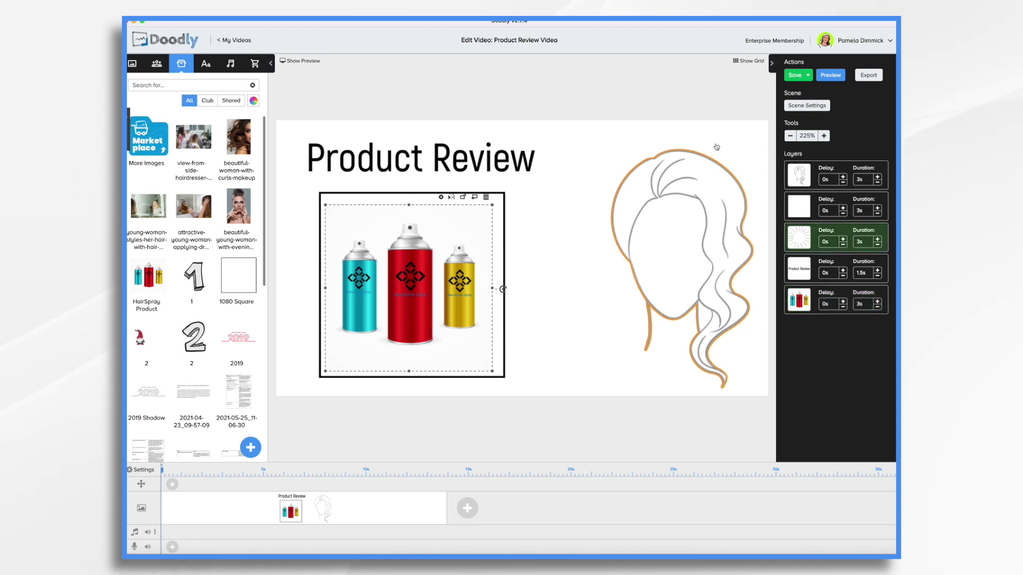
key("Delete")
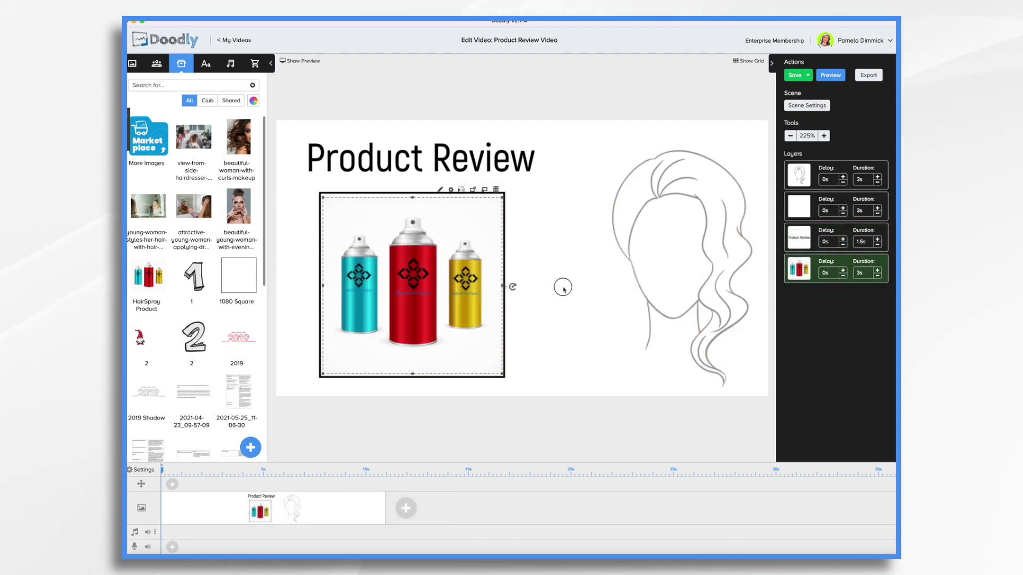
left_click(560, 286)
left_click(502, 194)
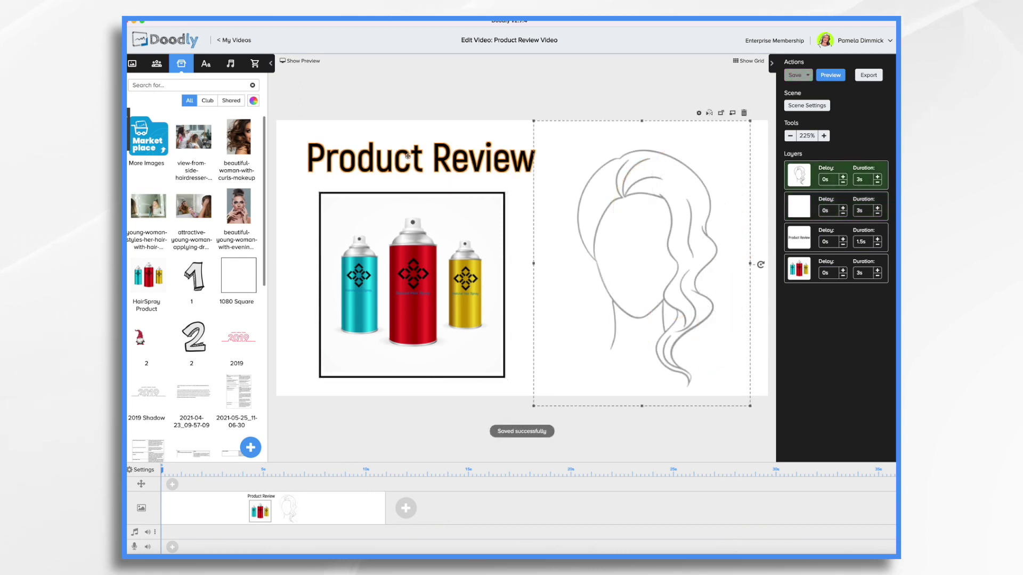
- Change the title 'Product Review' to 'Natural Hair Spray Review' and fit it across the canvas top
left_click(411, 157)
double_click(408, 157)
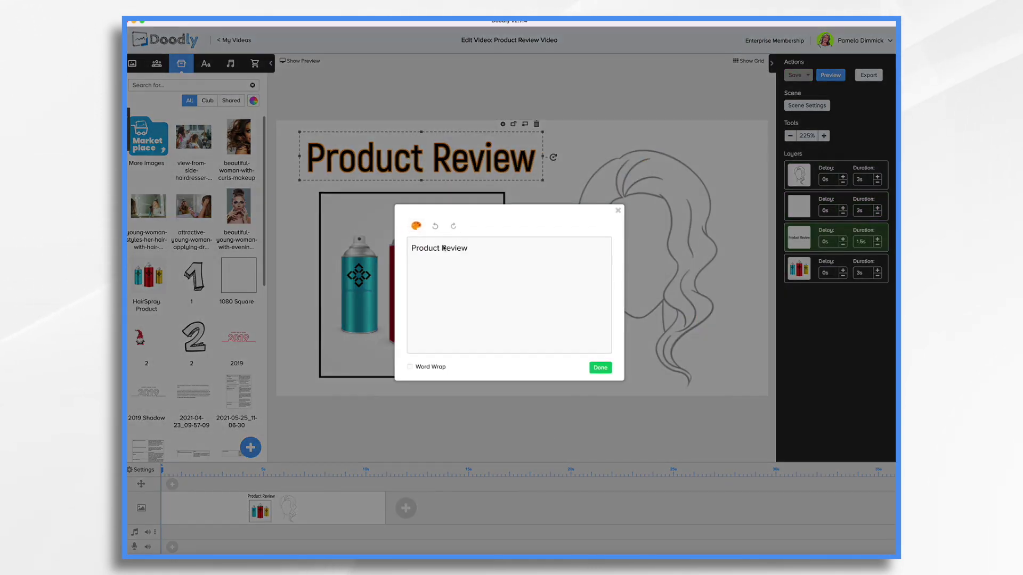
left_click(439, 249)
key("BackSpace")
key("BackSpace")
key("BackSpace")
key("BackSpace")
key("BackSpace")
key("BackSpace")
key("BackSpace")
type("Natural Hair")
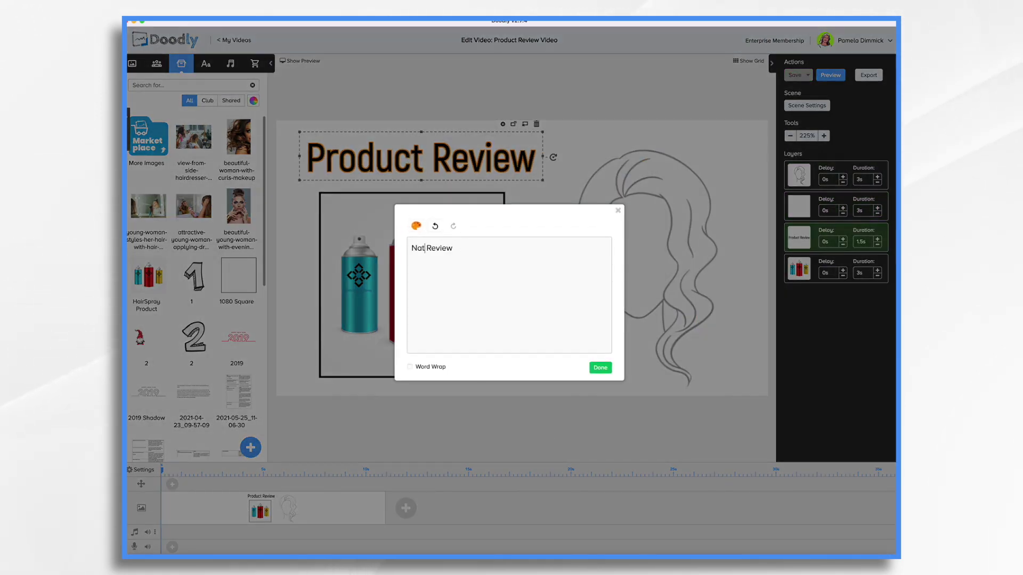
type(" Spray")
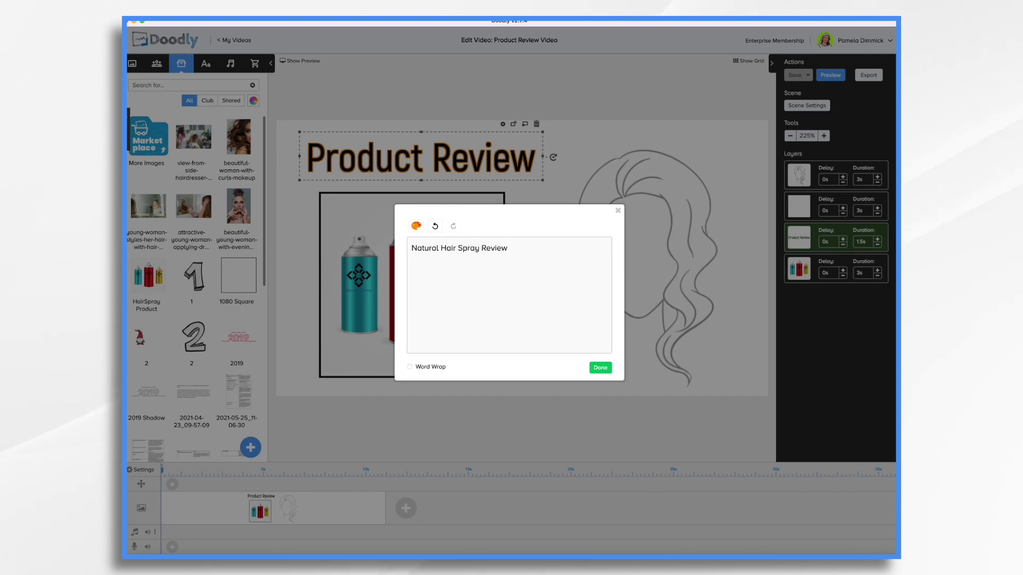
left_click(600, 368)
mouse_move(620, 155)
left_mouse_down()
mouse_move(490, 157)
mouse_move(500, 156)
left_mouse_up()
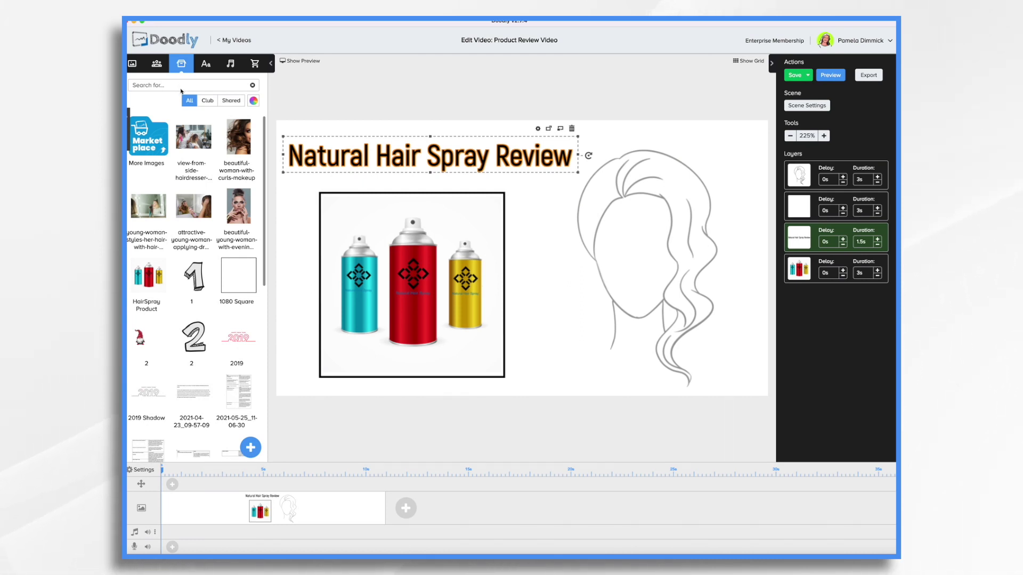
- Upload the Acme Beauty Reviews logo and add it to the scene
left_click(250, 448)
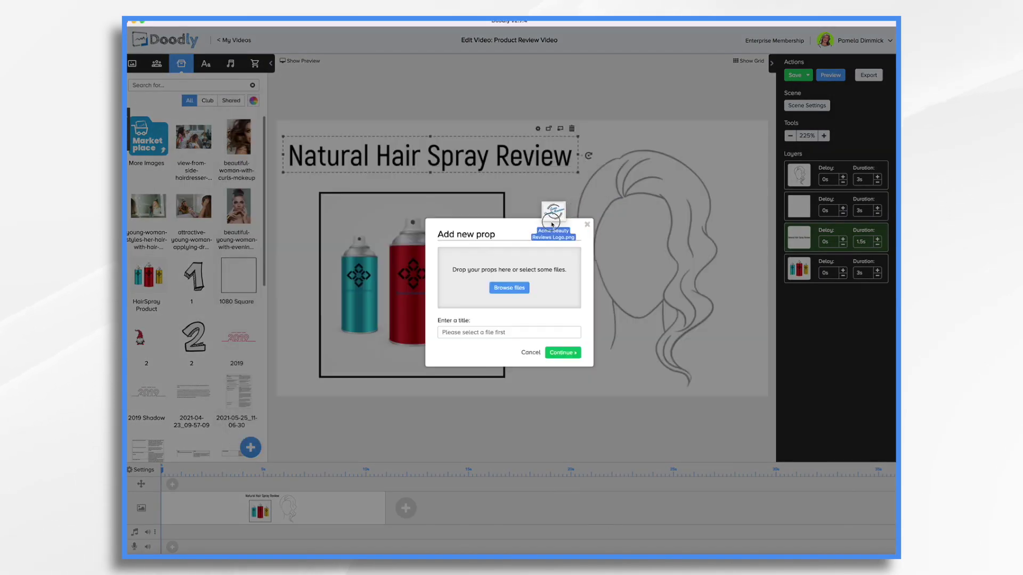
left_click_drag(548, 217, 509, 277)
left_click(572, 364)
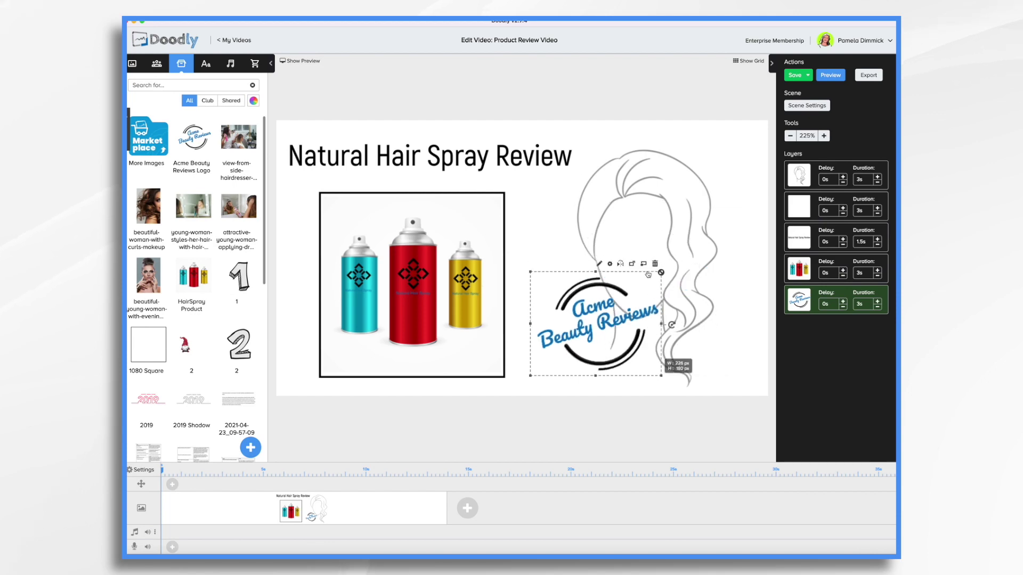
- Set the woman's hair sketch to 50% opacity and move the hair spray layer up one place
left_click(661, 156)
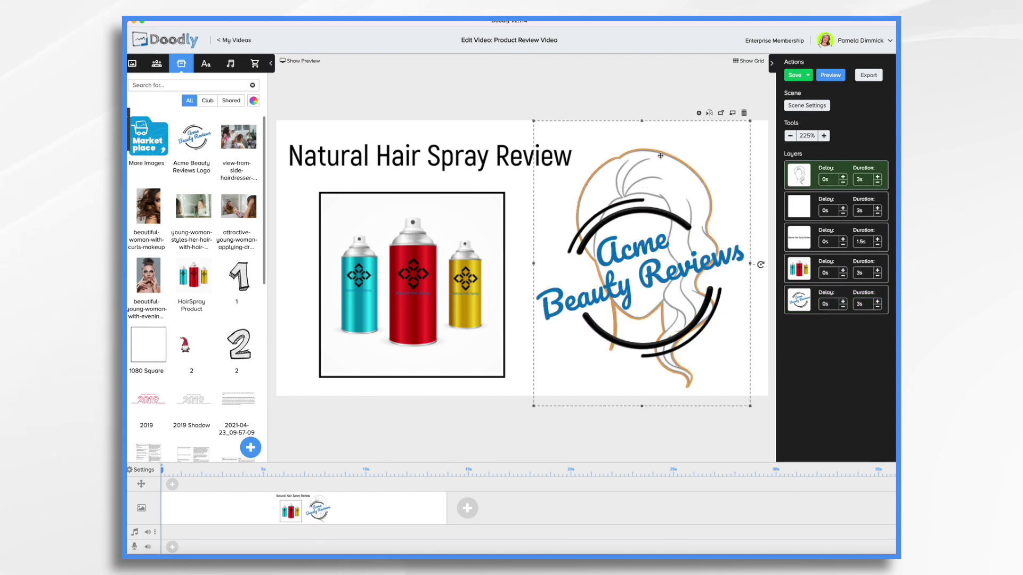
left_click(699, 114)
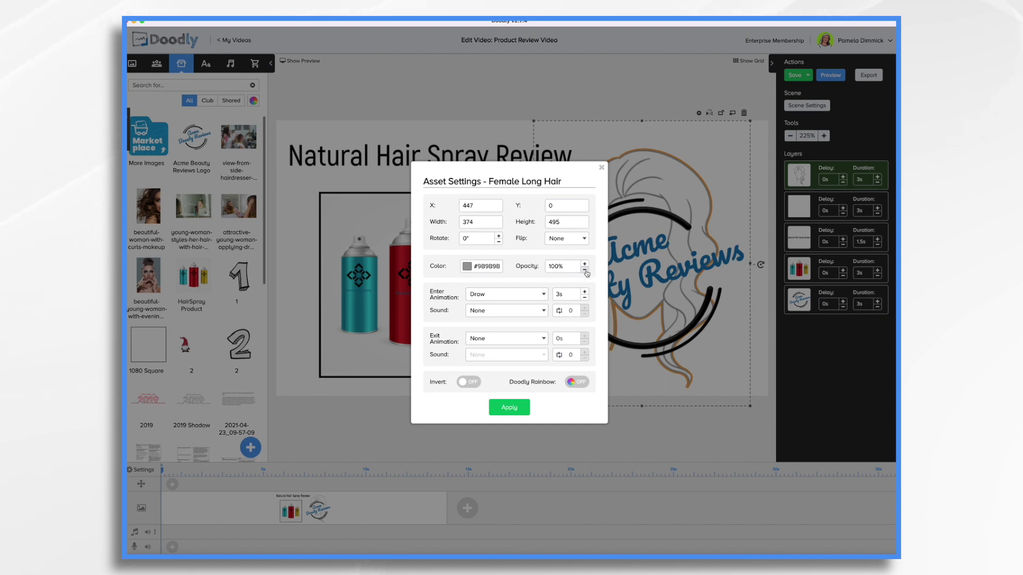
left_click(558, 266)
key("BackSpace")
key("BackSpace")
type("50")
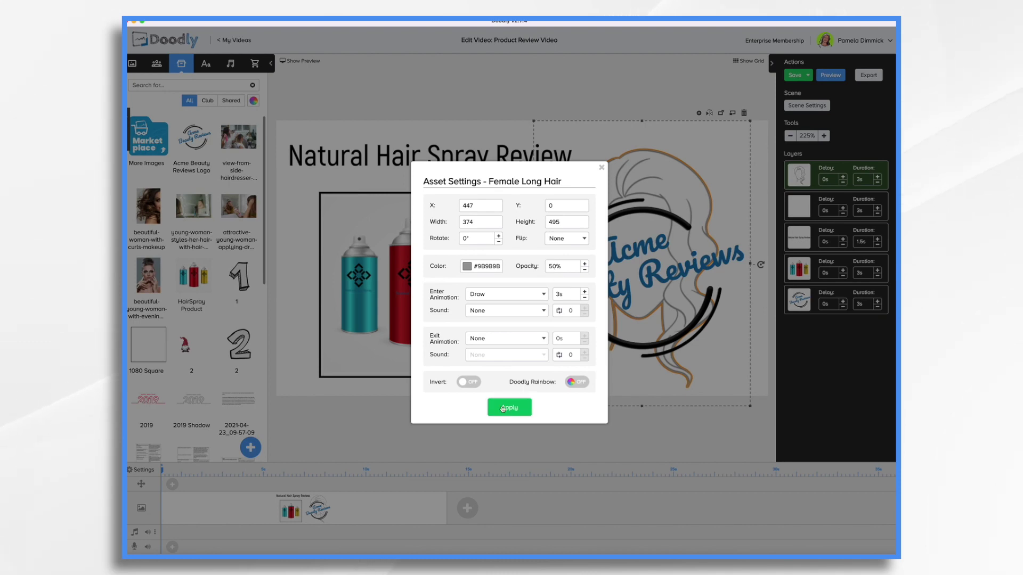
left_click(501, 409)
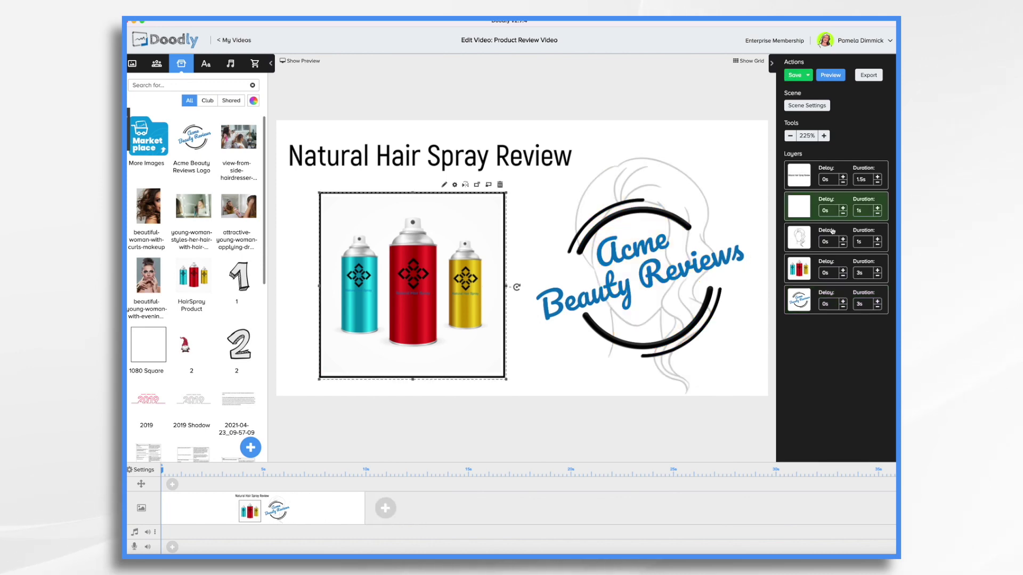
left_click_drag(829, 273, 829, 239)
- Set the hair spray layer duration to 1 s and the logo layer to 2 s
left_click(877, 300)
left_click(877, 245)
left_click(877, 245)
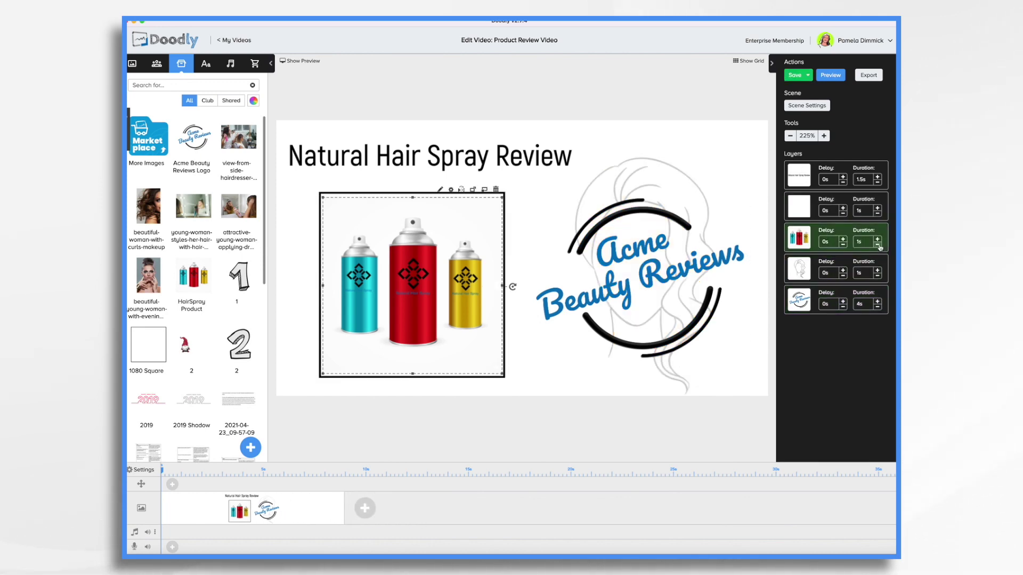
left_click(878, 307)
left_click(877, 307)
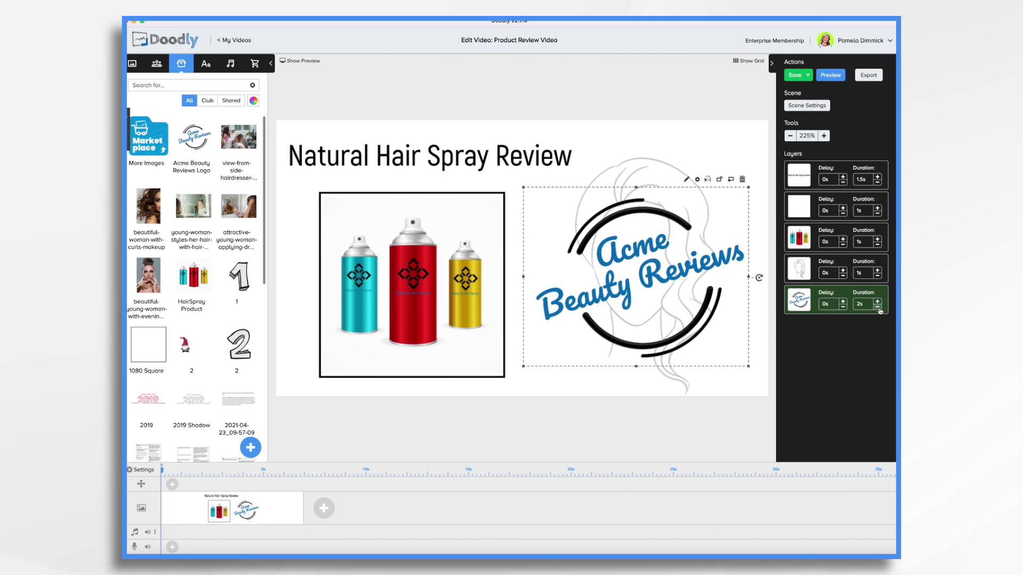
- Set the HairSpray Product image's reveal mode to Fade and save it back to the scene
left_click(431, 262)
left_click(441, 190)
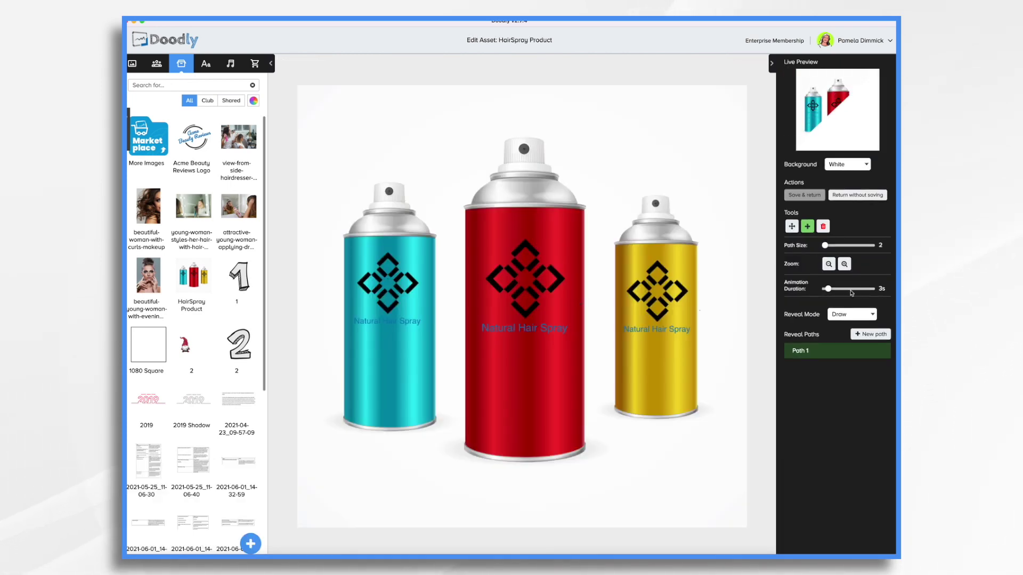
left_click(849, 316)
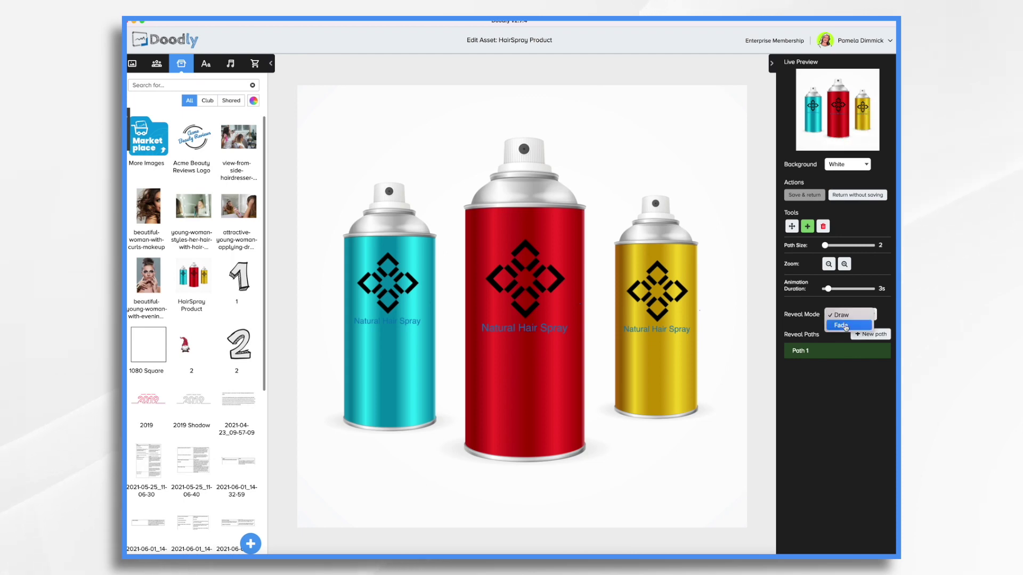
left_click(844, 325)
left_click(803, 195)
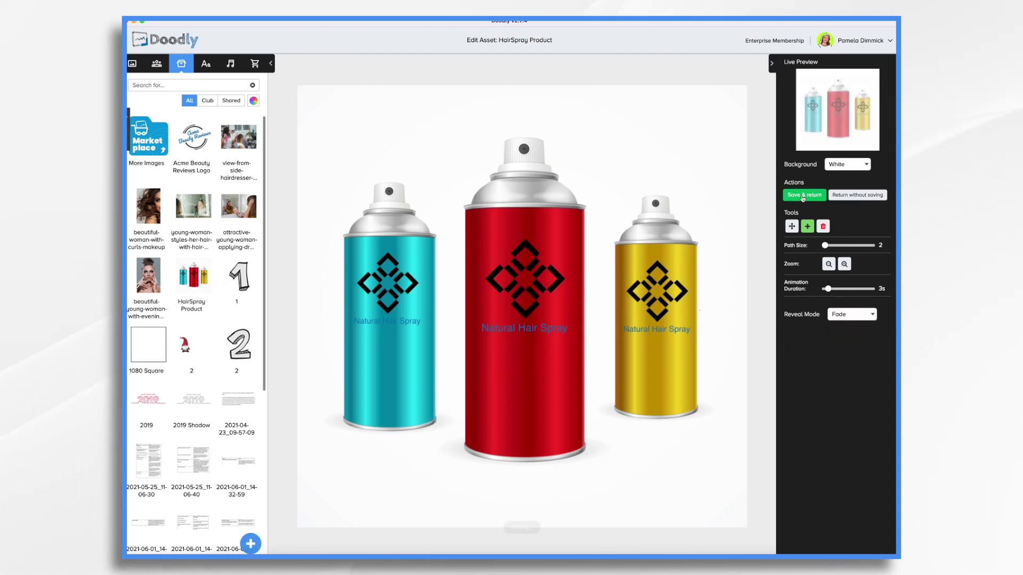
left_click(678, 341)
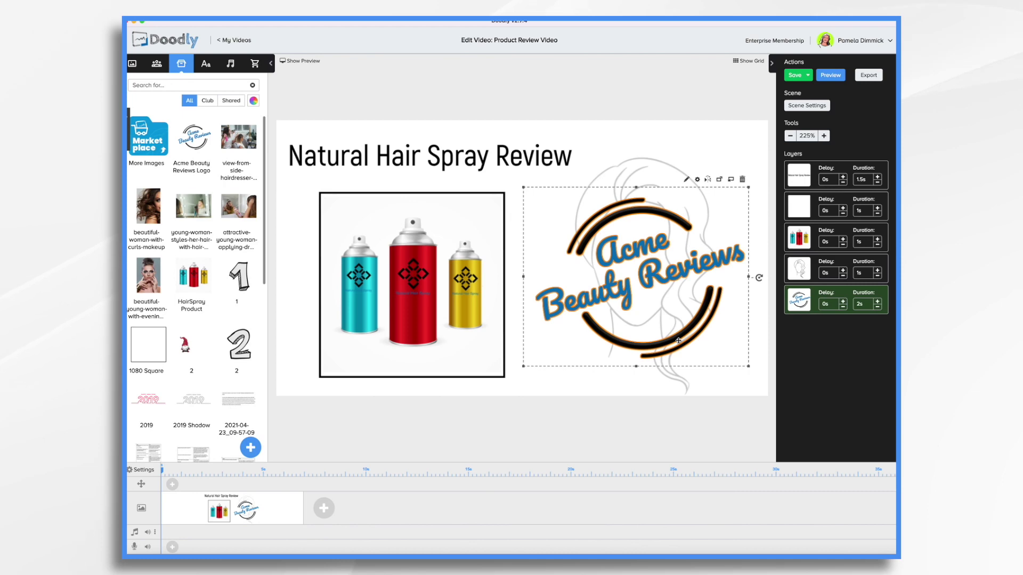
left_click(686, 180)
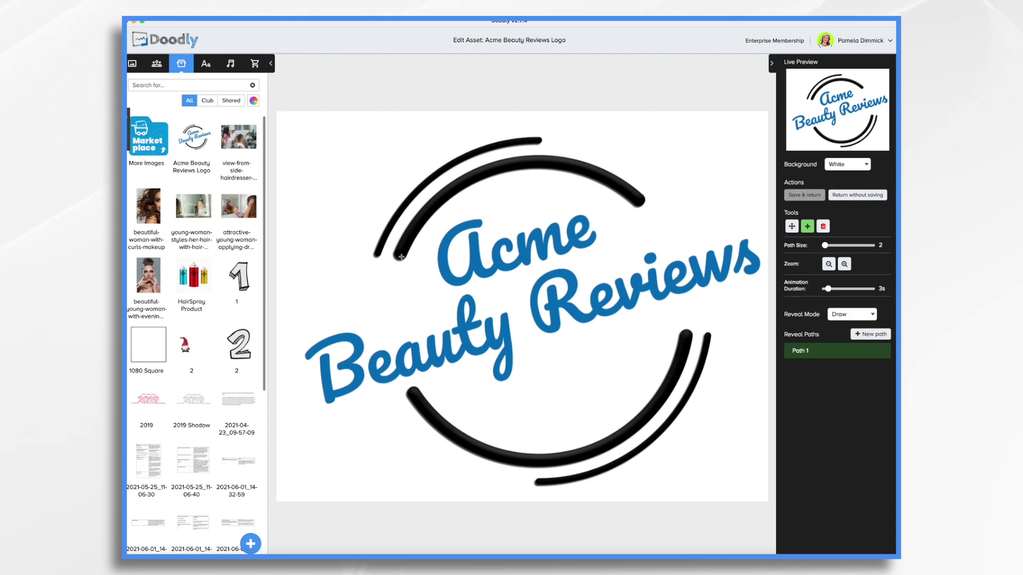
- Trace reveal paths over the logo's inner and outer arcs, thickened to path size 66
left_click_drag(397, 262, 453, 187)
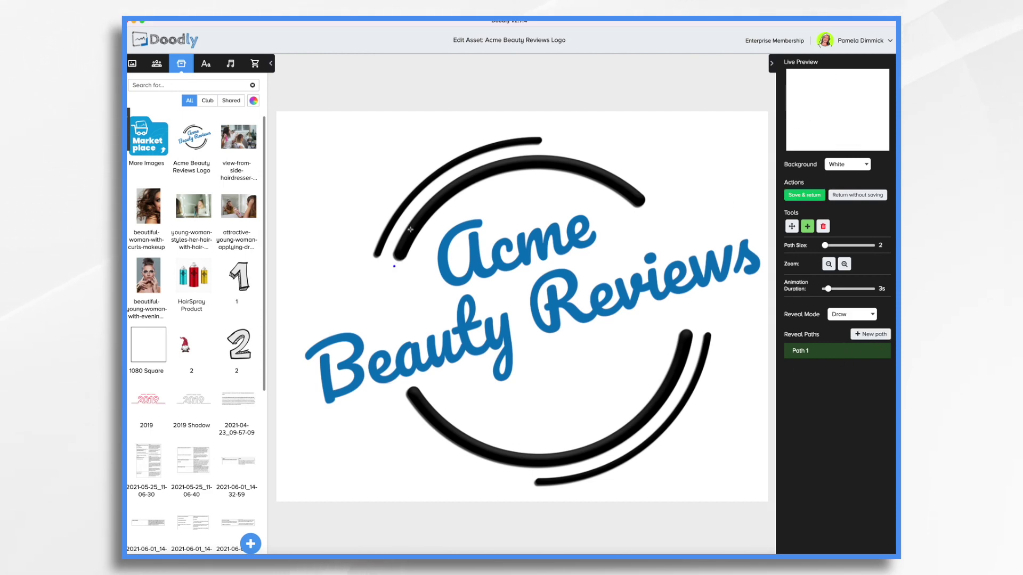
mouse_move(499, 163)
left_mouse_down()
mouse_move(558, 164)
mouse_move(607, 175)
mouse_move(636, 200)
left_mouse_up()
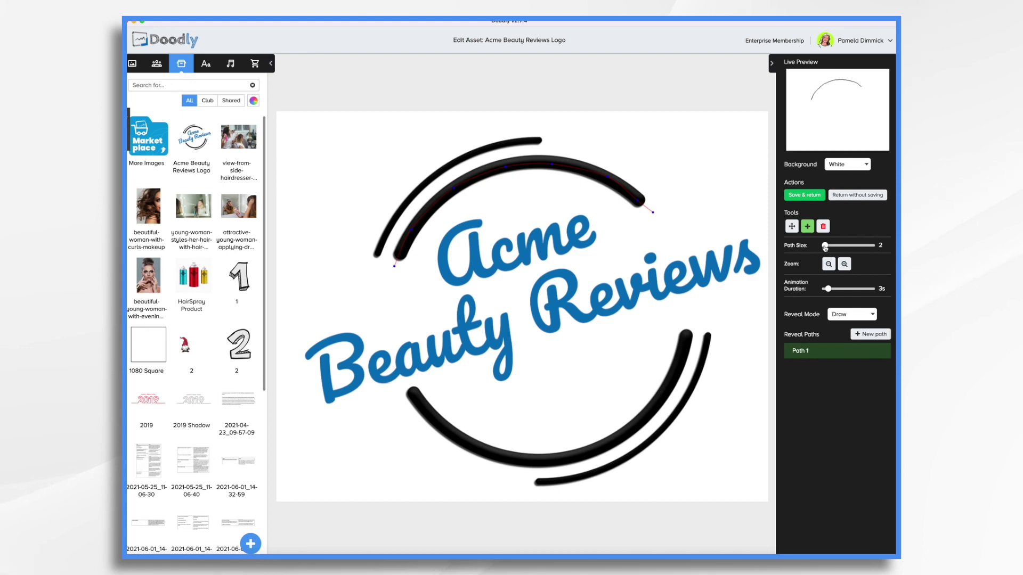
left_click_drag(824, 247, 833, 248)
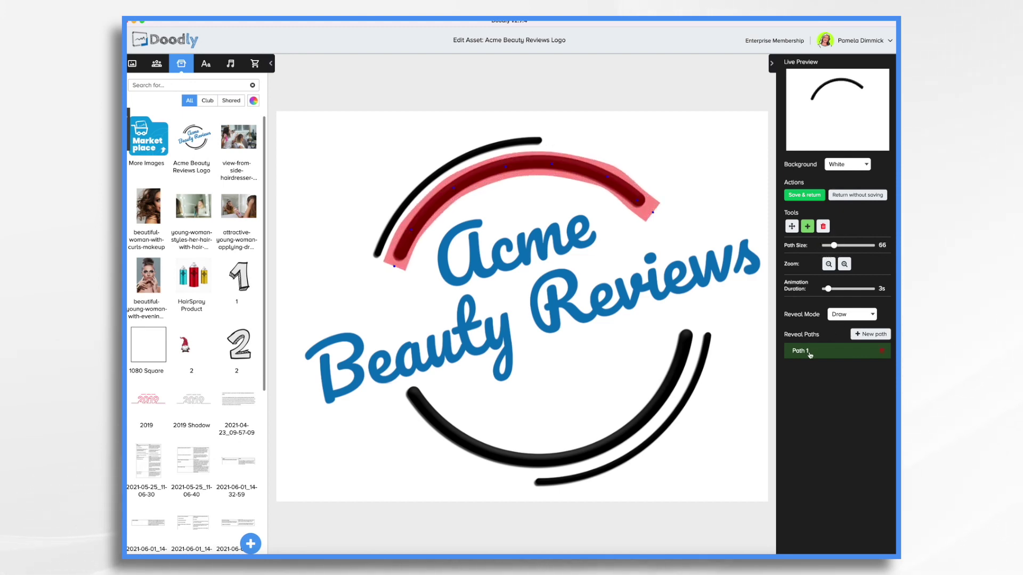
left_click(872, 335)
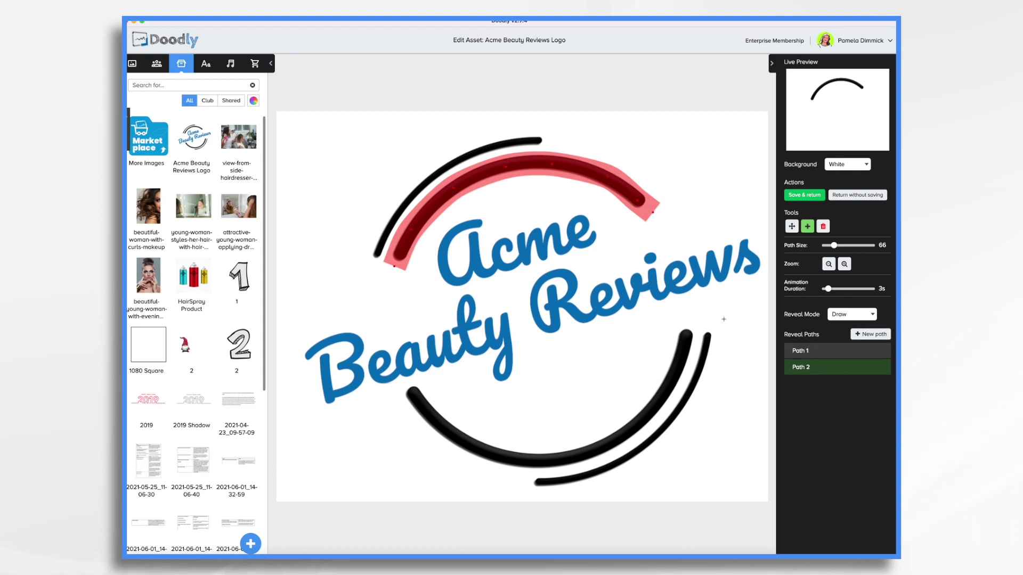
mouse_move(678, 362)
left_mouse_down()
mouse_move(672, 397)
mouse_move(533, 463)
mouse_move(411, 394)
left_mouse_up()
left_click(872, 335)
left_click_drag(542, 140, 375, 255)
left_click(872, 334)
mouse_move(708, 335)
left_mouse_down()
mouse_move(630, 456)
mouse_move(538, 482)
left_mouse_up()
left_click(872, 335)
left_click_drag(835, 245, 830, 245)
- Trace reveal paths over the Acme, Beauty and Reviews lettering and save the asset
mouse_move(483, 222)
left_mouse_down()
mouse_move(448, 256)
mouse_move(482, 266)
mouse_move(574, 241)
mouse_move(594, 223)
left_mouse_up()
left_click(872, 335)
mouse_move(301, 363)
left_mouse_down()
mouse_move(362, 341)
mouse_move(328, 405)
left_mouse_up()
left_click(872, 334)
mouse_move(373, 367)
left_mouse_down()
mouse_move(453, 368)
mouse_move(473, 302)
mouse_move(502, 379)
left_mouse_up()
left_click(872, 335)
mouse_move(552, 288)
left_mouse_down()
mouse_move(534, 304)
mouse_move(644, 298)
mouse_move(680, 264)
mouse_move(717, 269)
mouse_move(756, 250)
left_mouse_up()
left_click(813, 196)
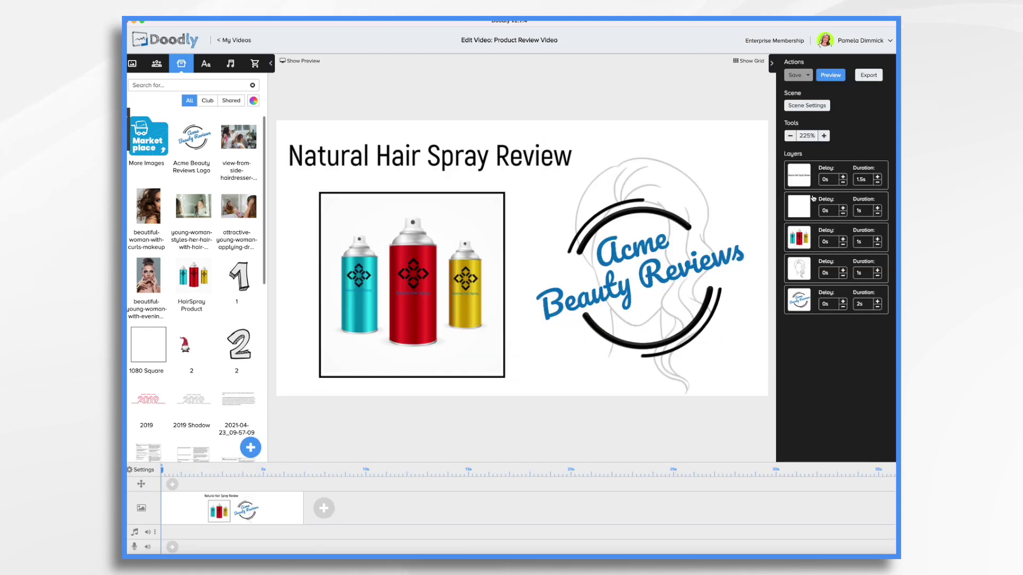
- Play and close the first scene's preview, then bring up Video Settings
left_click(831, 75)
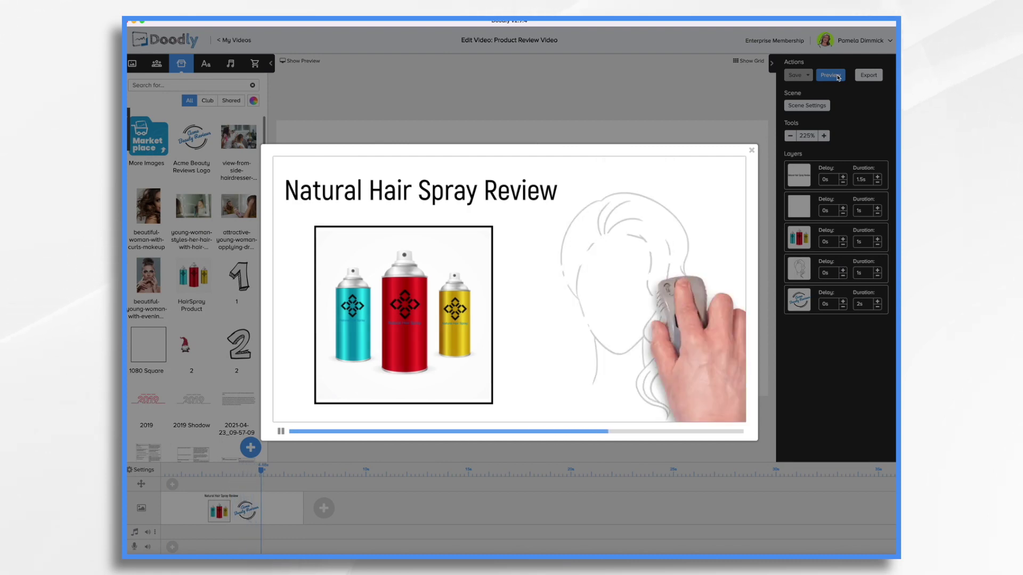
left_click(751, 151)
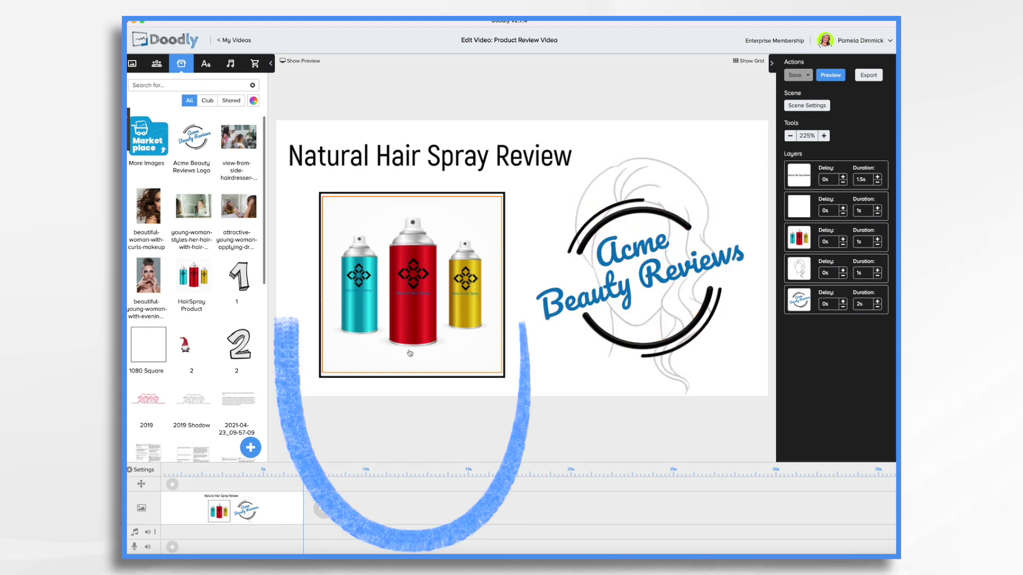
left_click(143, 471)
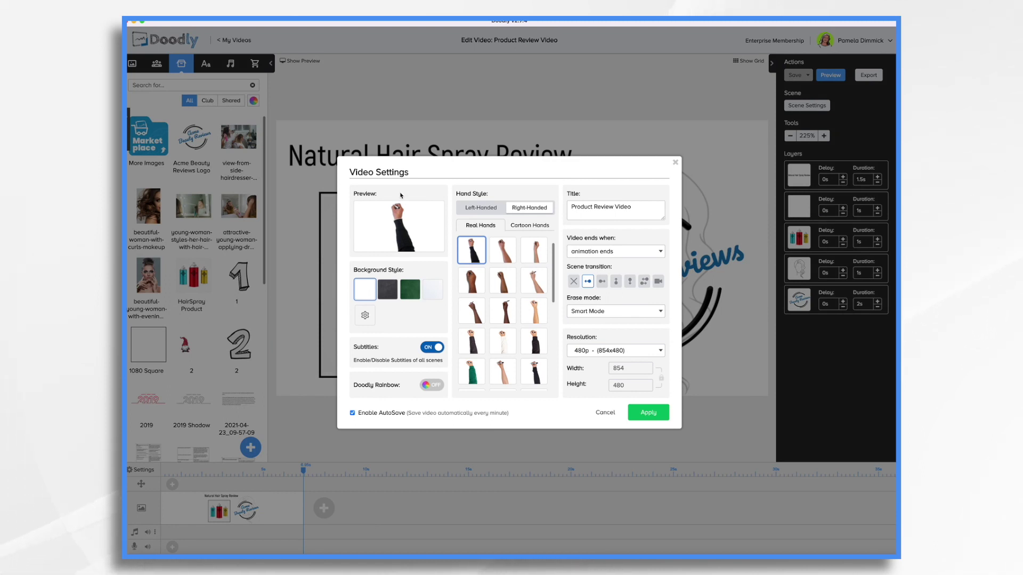
- Switch to a bare-arm drawing hand with Erase mode Off and apply the video settings
scroll(524, 342, "down", 3)
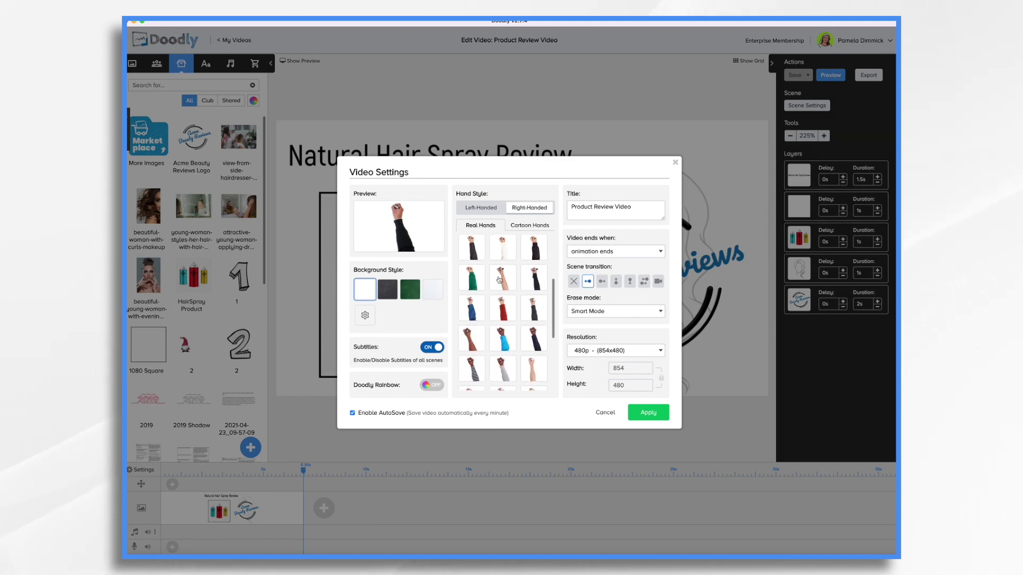
left_click(503, 281)
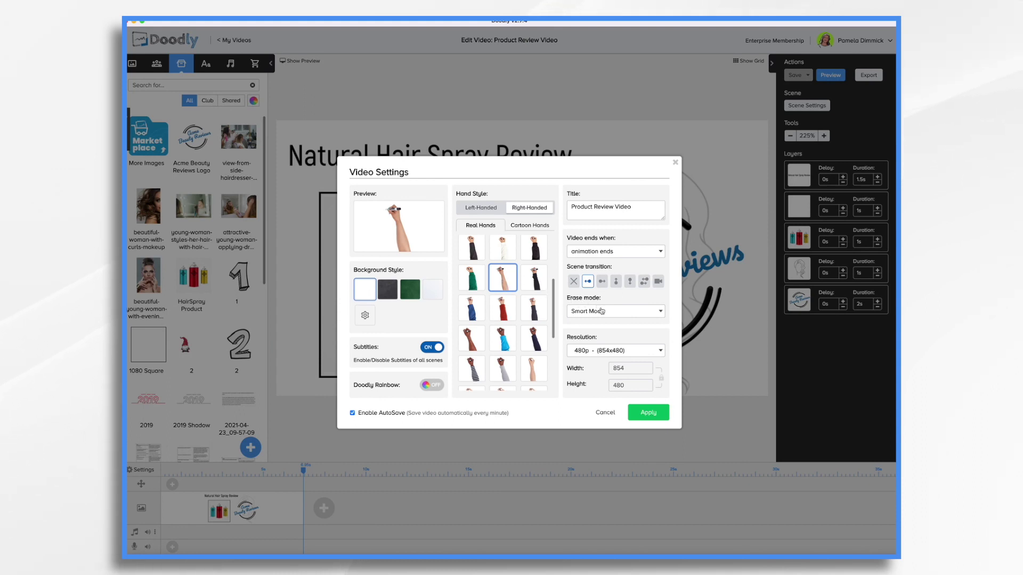
left_click(601, 311)
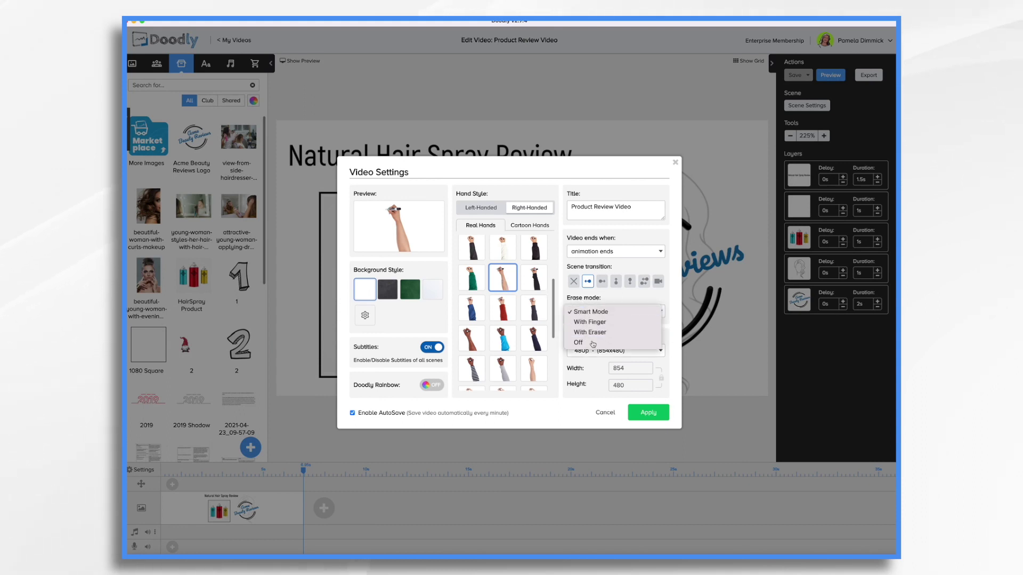
left_click(593, 343)
left_click(646, 413)
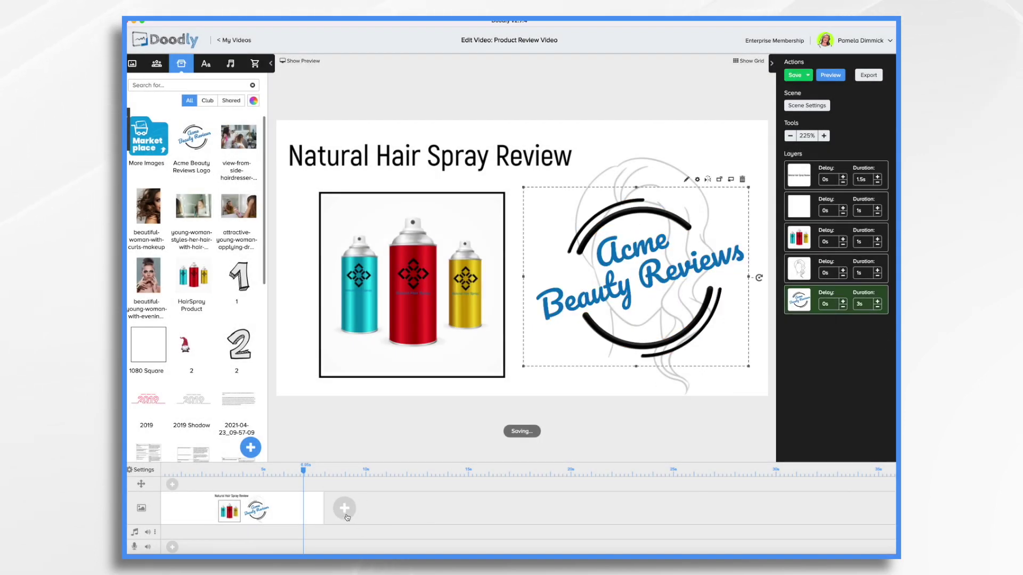
- Add a second scene with the curly-haired woman photo and Akrobat benefit text lines
left_click(345, 512)
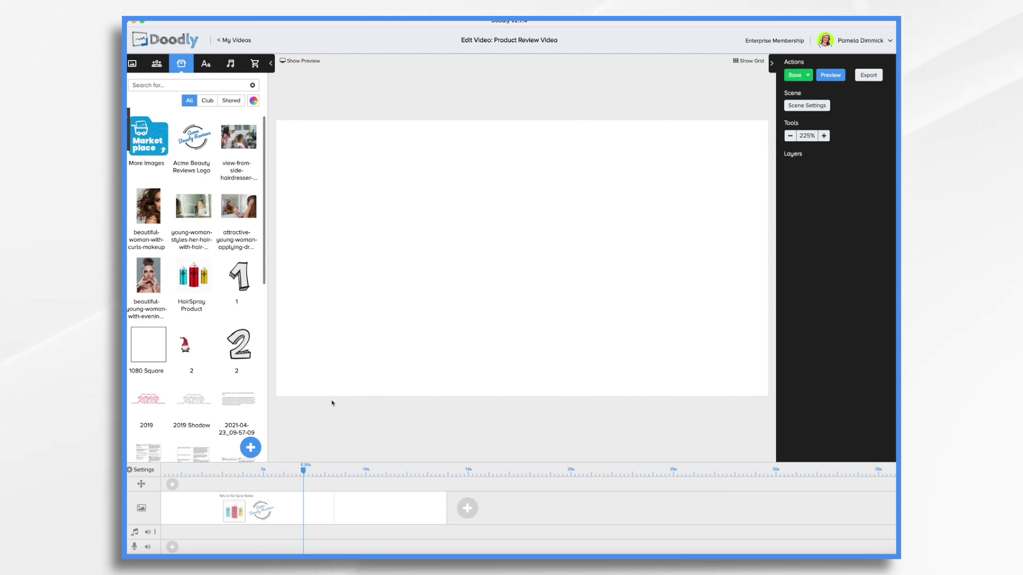
left_click(145, 213)
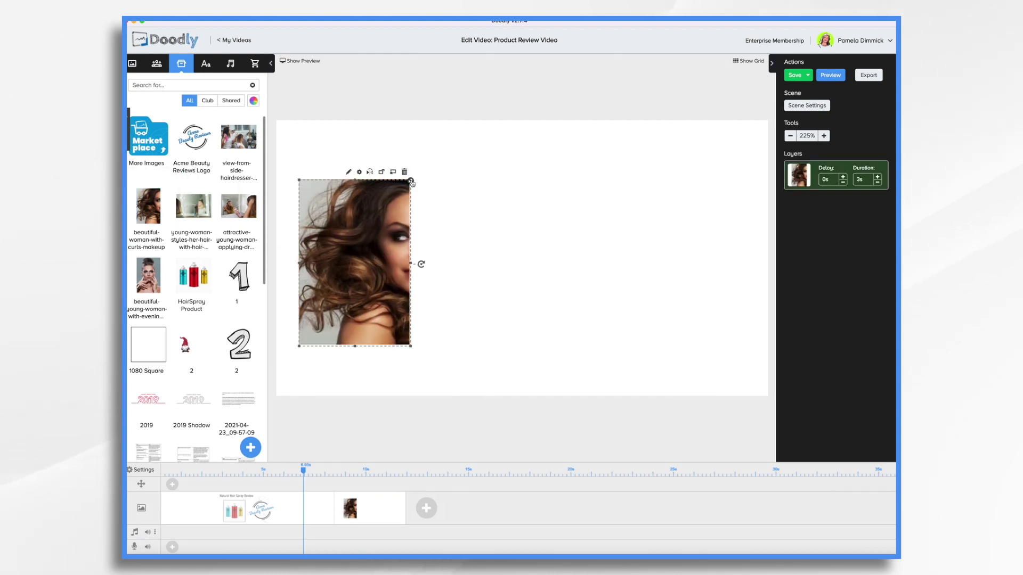
left_click(206, 64)
left_click_drag(197, 144, 610, 208)
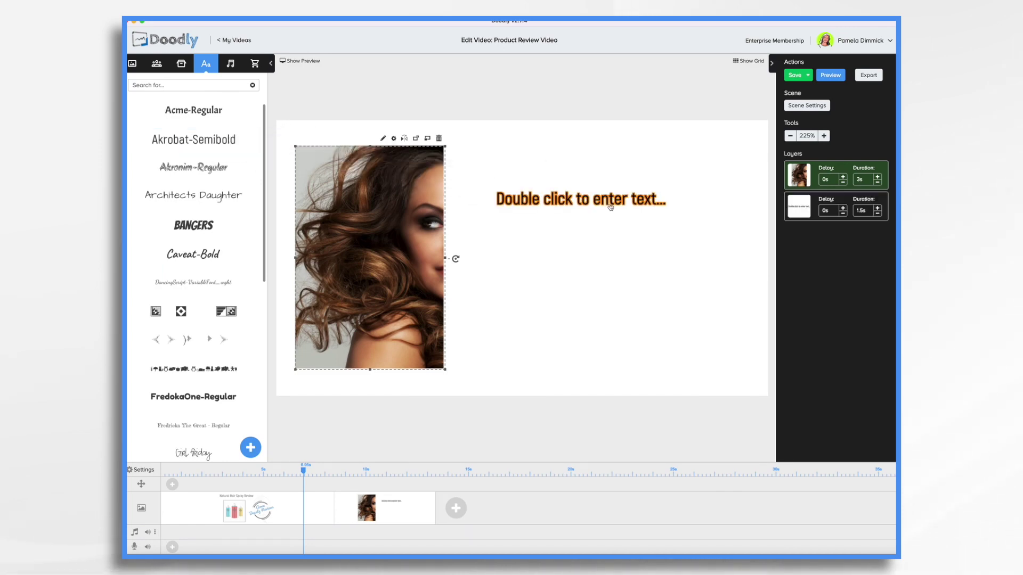
double_click(570, 203)
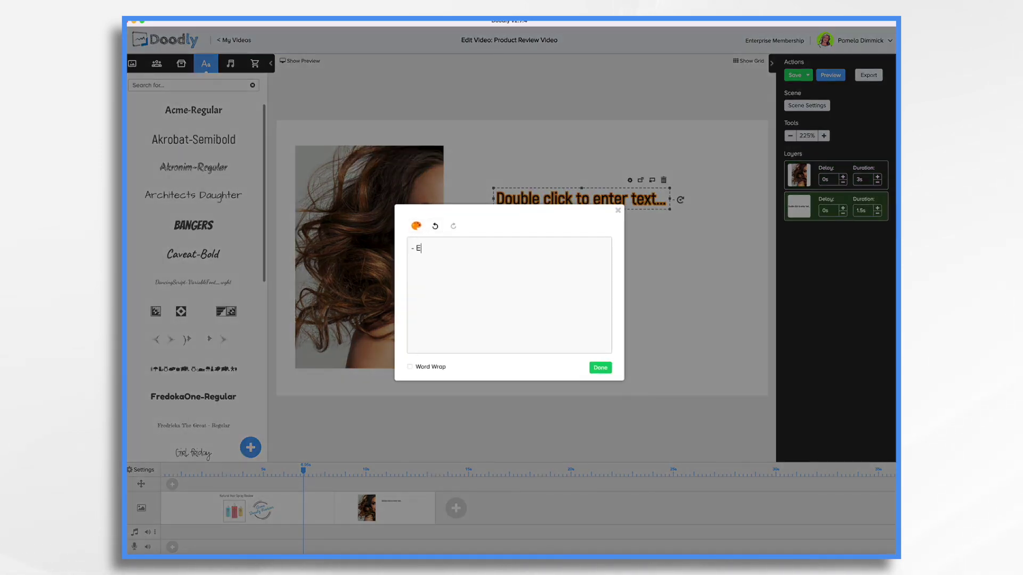
left_click(598, 368)
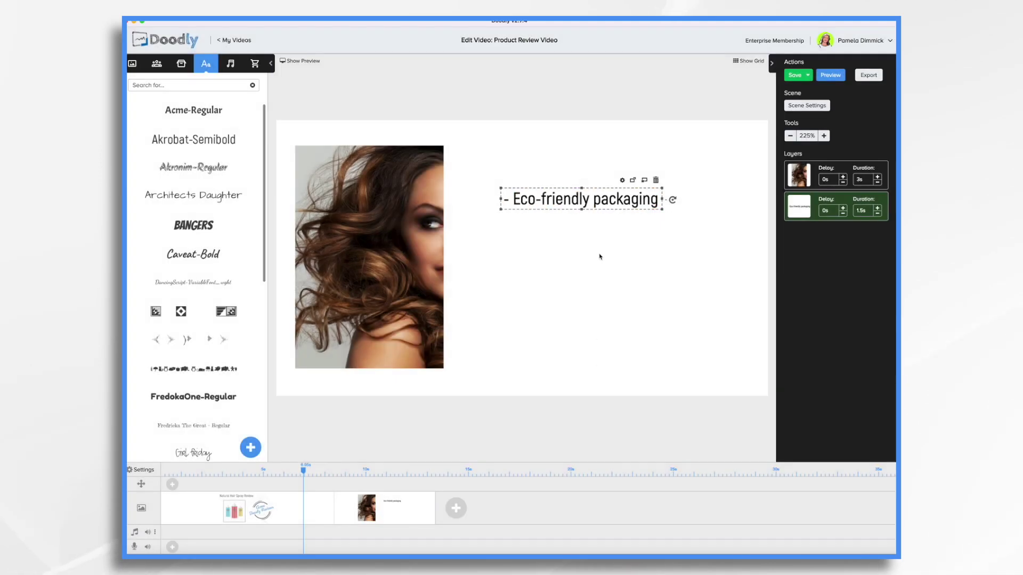
left_click_drag(211, 141, 572, 215)
double_click(572, 214)
type("- Q")
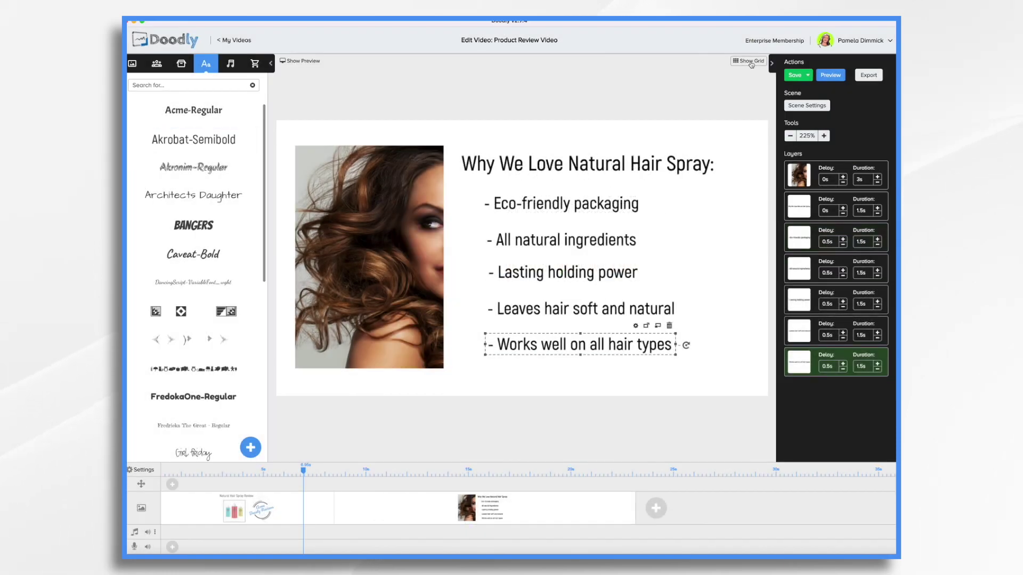
- Align the five benefit lines using the grid, then add an empty third scene
left_click(750, 61)
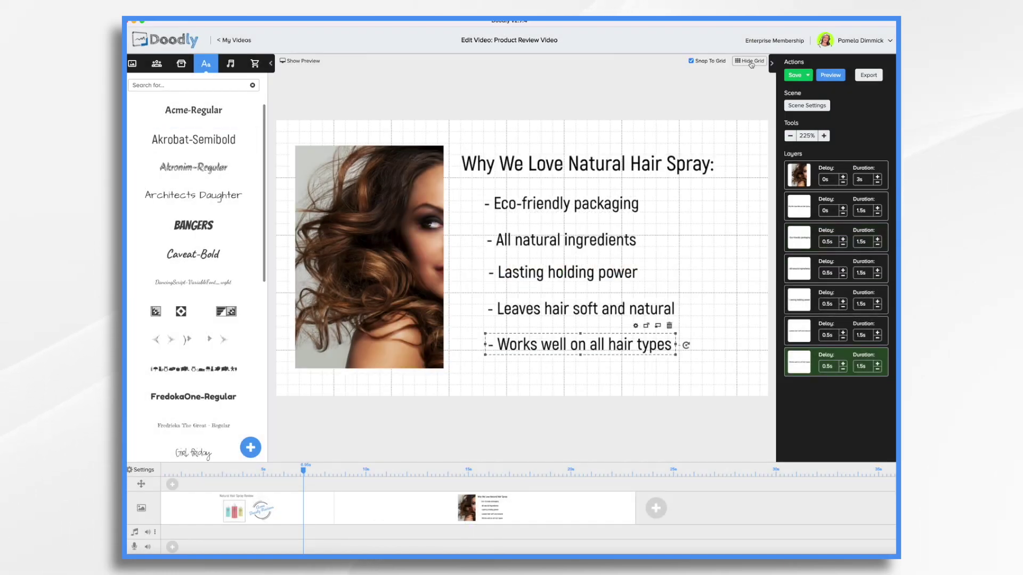
left_click(534, 203)
left_click_drag(534, 201, 533, 203)
left_click(532, 244)
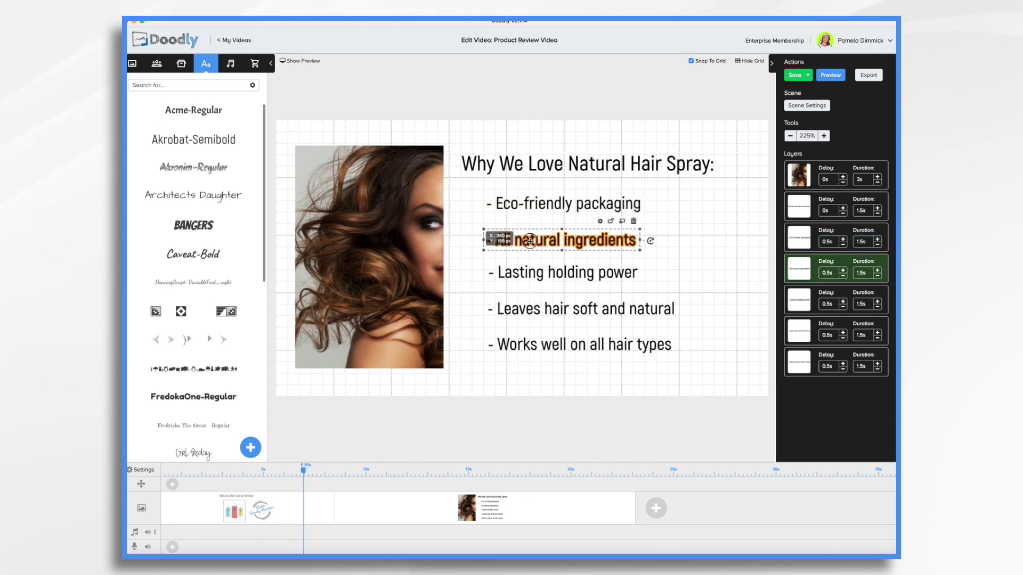
left_click(552, 270)
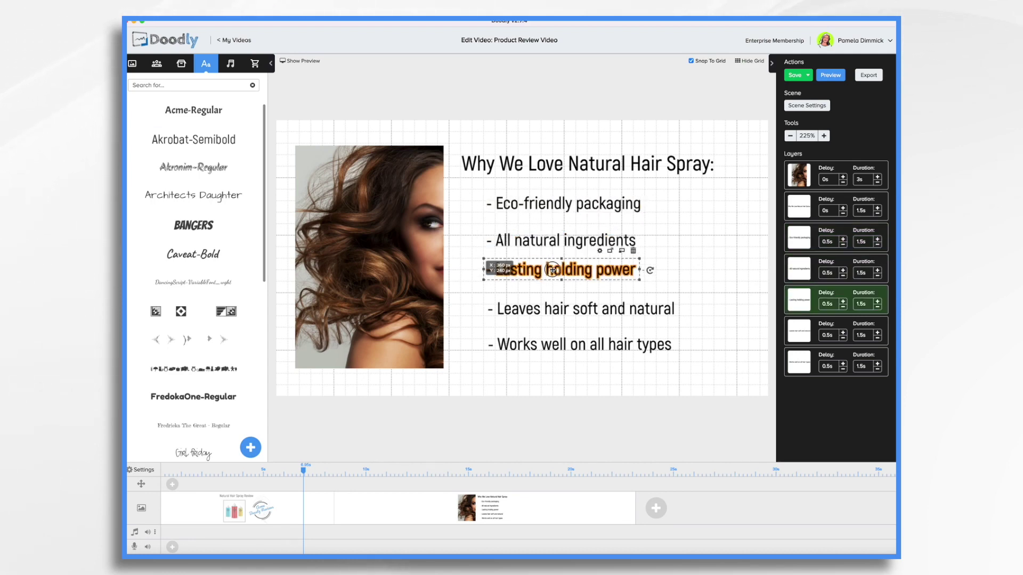
left_click(568, 308)
left_click(585, 343)
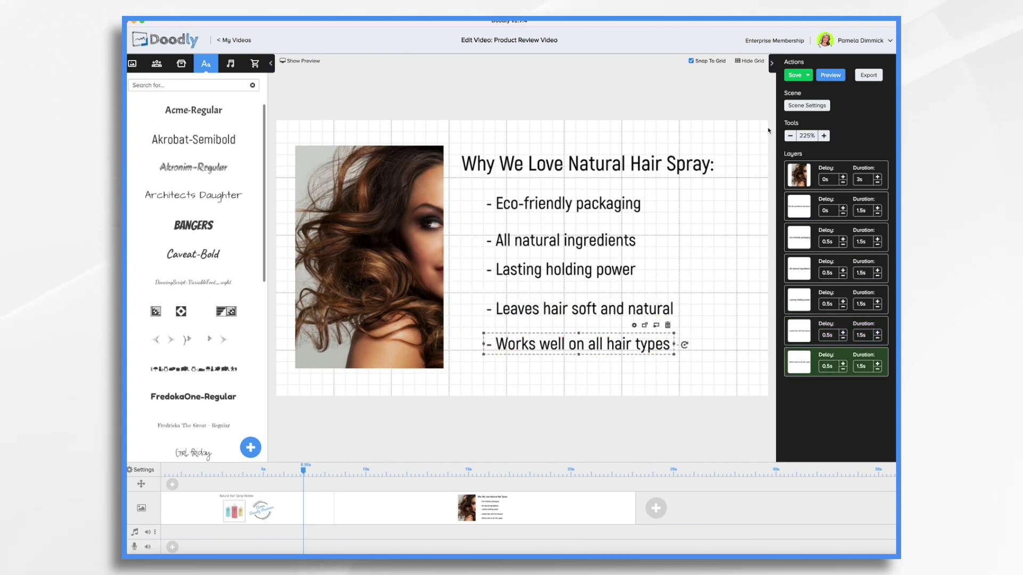
left_click(752, 61)
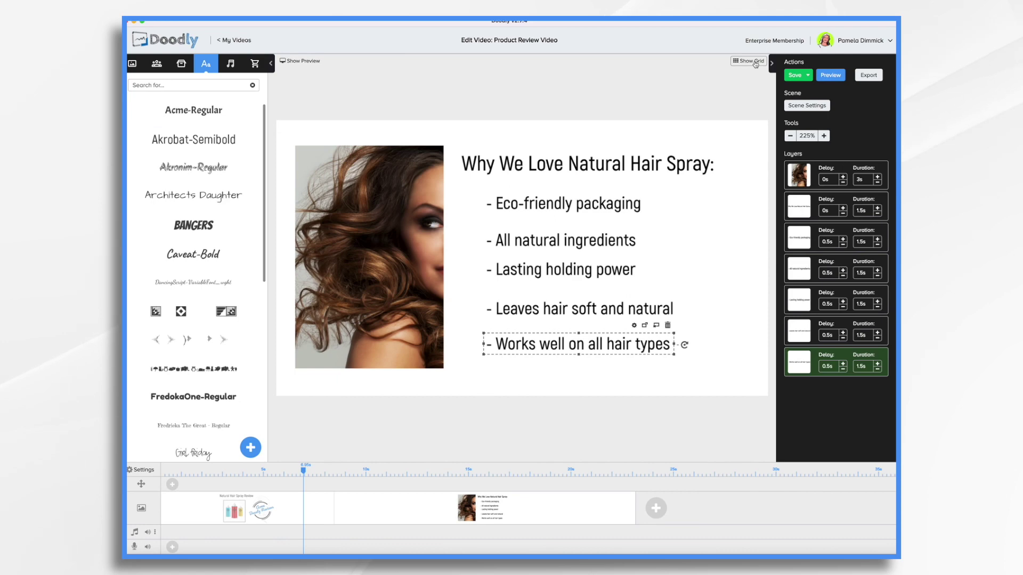
left_click(799, 300)
left_click(656, 508)
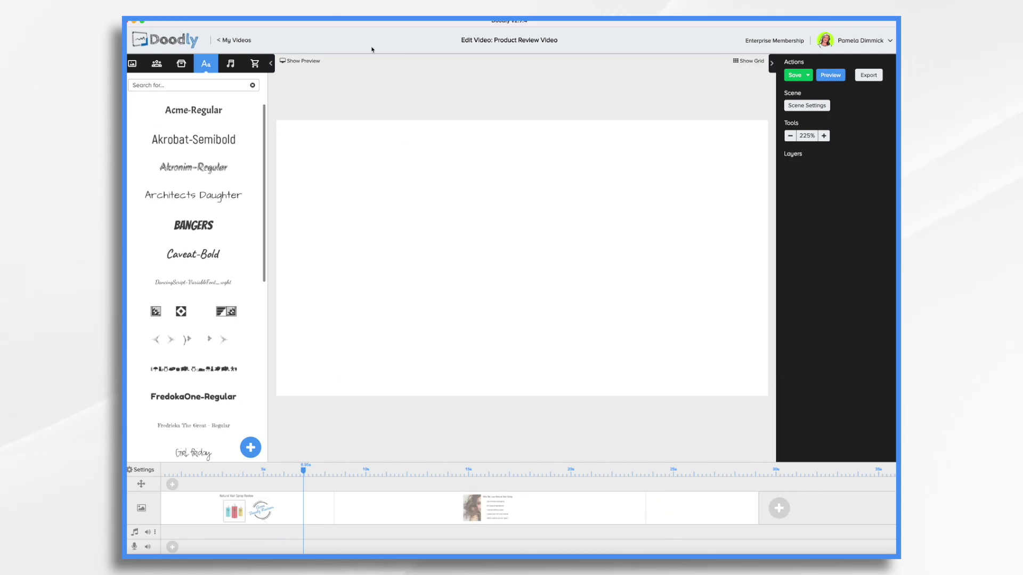
- Place four hair-styling photos from the image library onto the third scene
left_click(181, 64)
left_click_drag(239, 137, 341, 170)
left_click_drag(239, 206, 660, 343)
left_click(475, 299)
left_click_drag(148, 275, 373, 312)
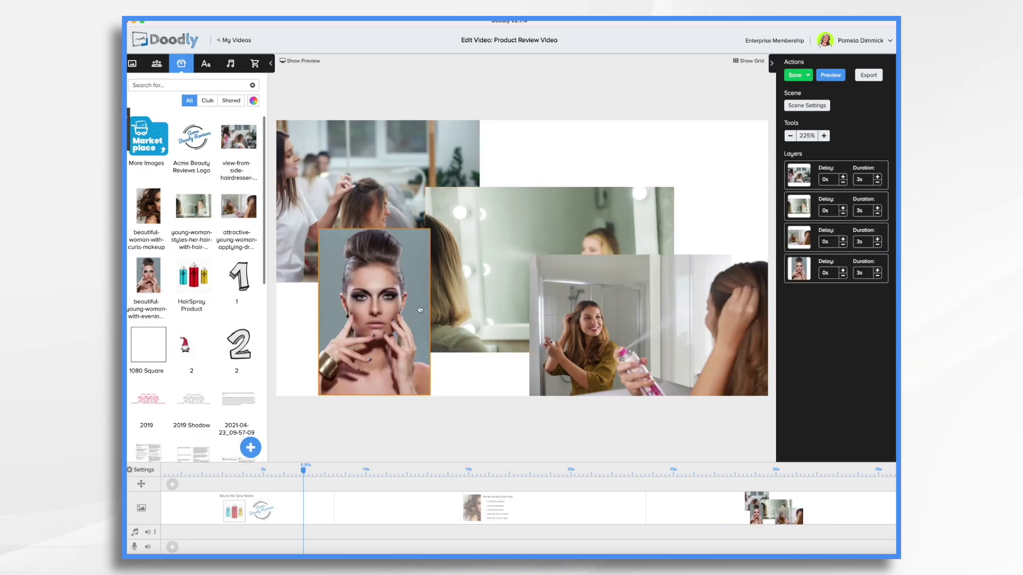
- Arrange the salon, spraying and portrait photos into an overlapping collage, delete the mirror photo, and save
left_click(378, 159)
left_click_drag(368, 179, 376, 191)
left_click(533, 224)
left_click_drag(674, 187, 633, 226)
left_click_drag(522, 343, 569, 255)
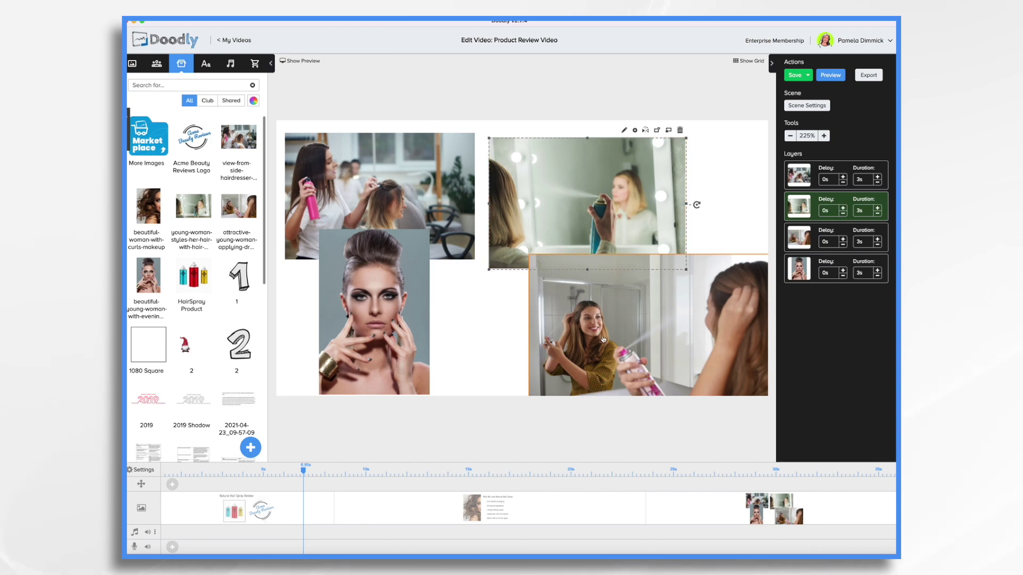
left_click(680, 130)
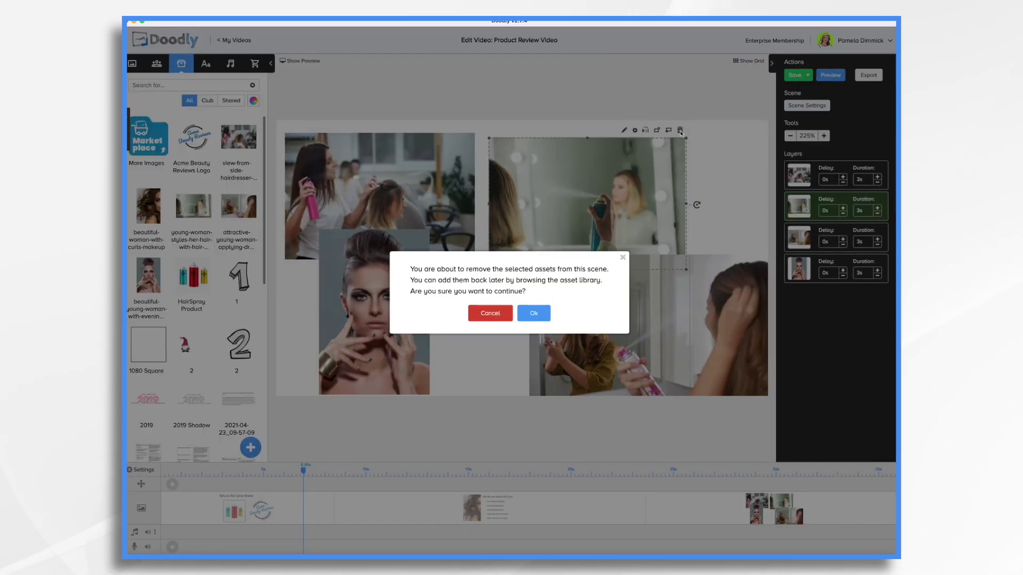
left_click(532, 312)
left_click_drag(520, 235, 550, 248)
left_click_drag(373, 312, 512, 252)
left_click(349, 326)
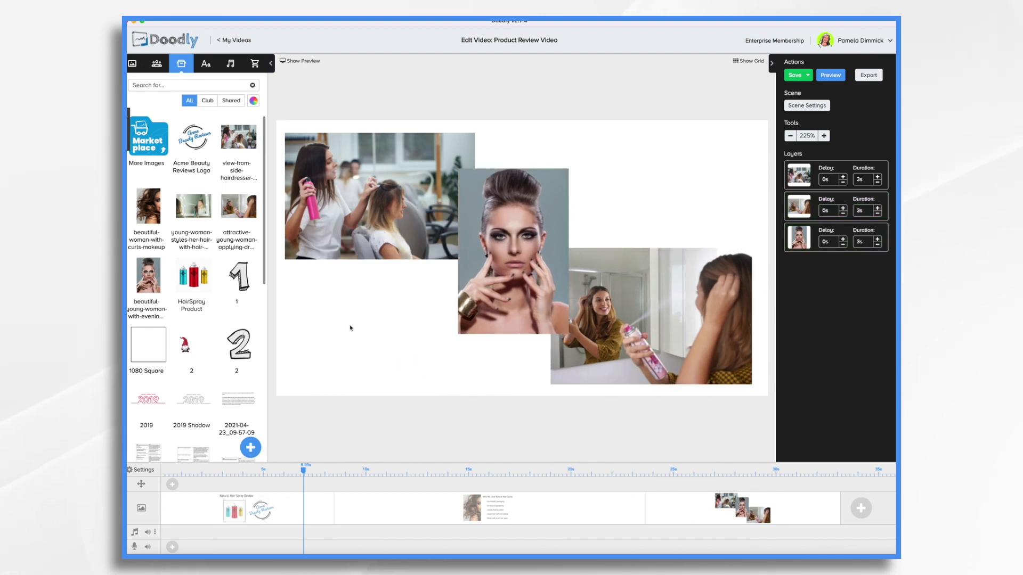
- Add the HairSpray Product image, shrink it and place it below the salon photo
left_click(192, 275)
left_click_drag(472, 394, 430, 353)
left_click_drag(394, 319, 400, 355)
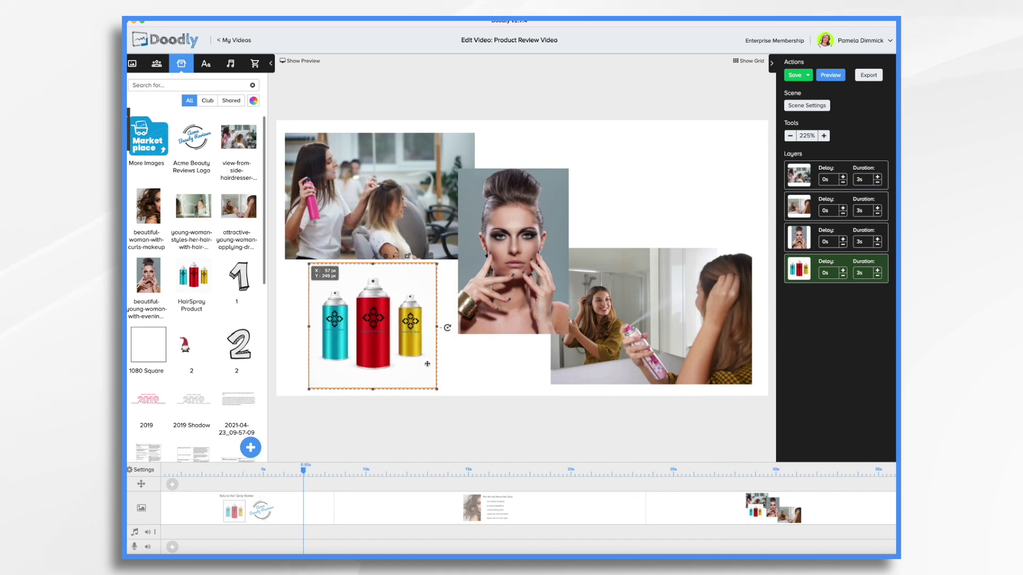
- Add the 1080 Square frame as a new layer and fit it around the product image
left_click(235, 364)
left_click(476, 301)
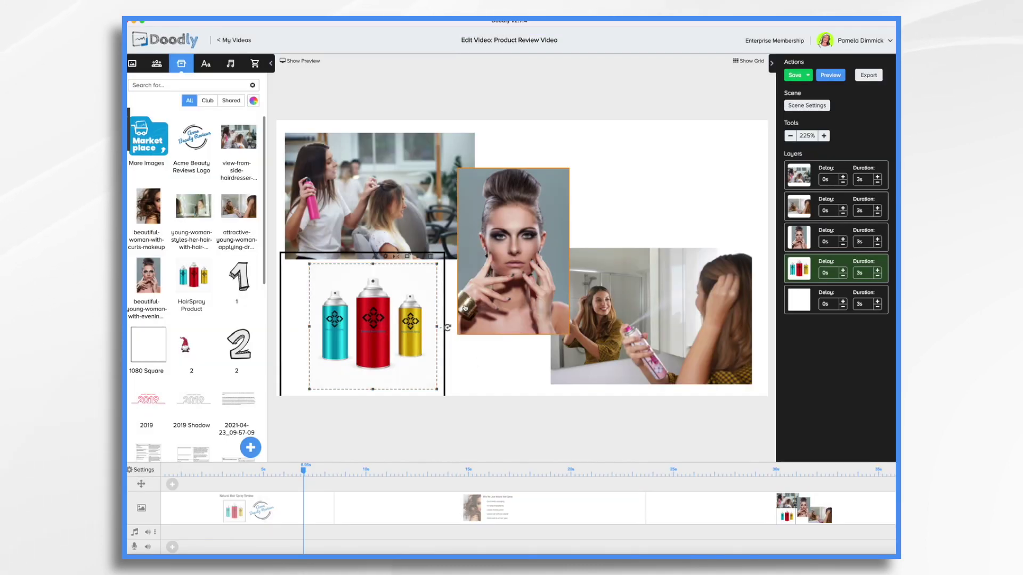
left_click_drag(276, 258, 311, 260)
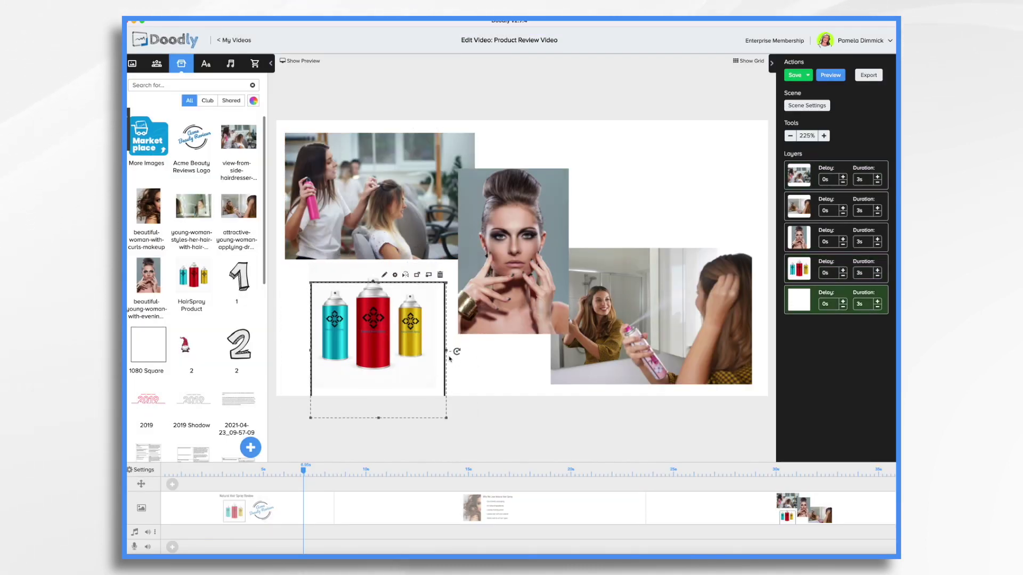
left_click(631, 152)
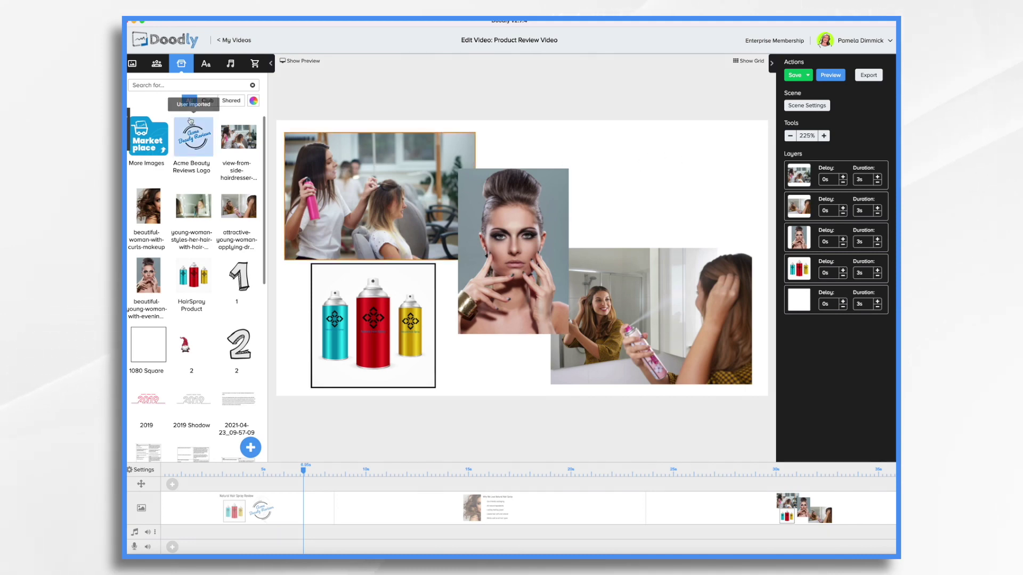
- Search images for 'star', place a Star outline above the collage and shrink it
left_click(184, 85)
type("star")
left_click_drag(238, 137, 544, 145)
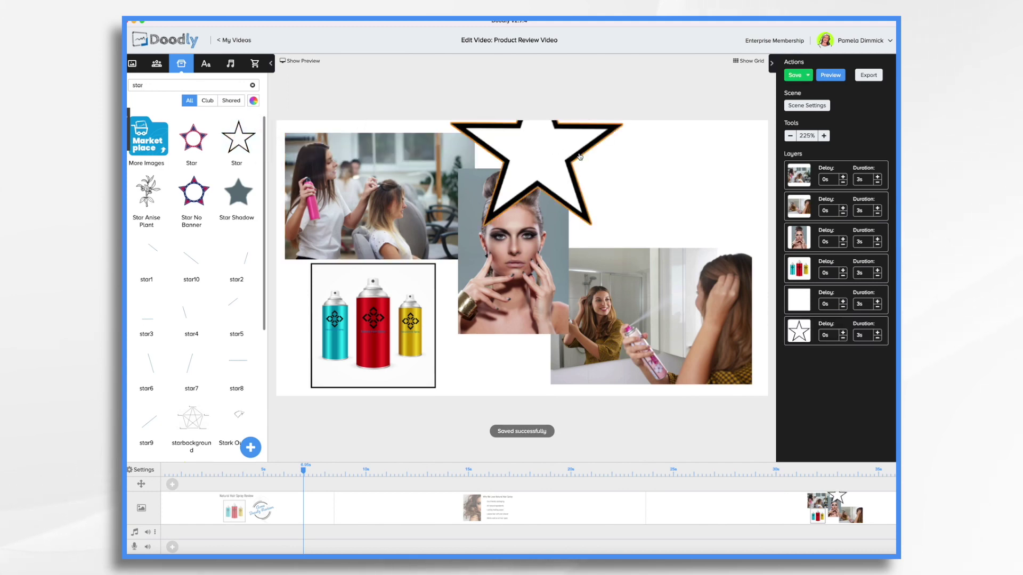
left_click(590, 218)
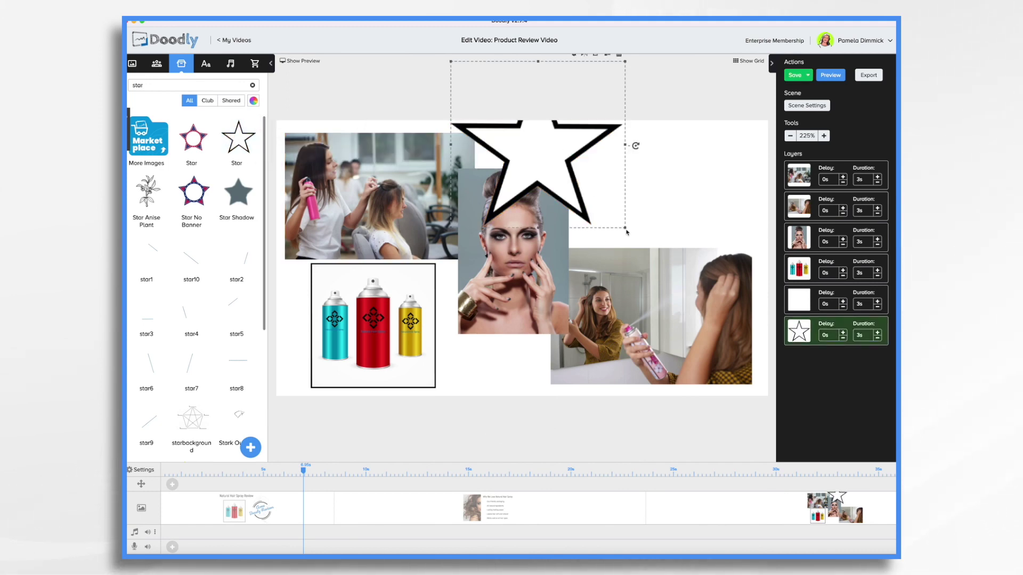
left_click_drag(624, 229, 518, 147)
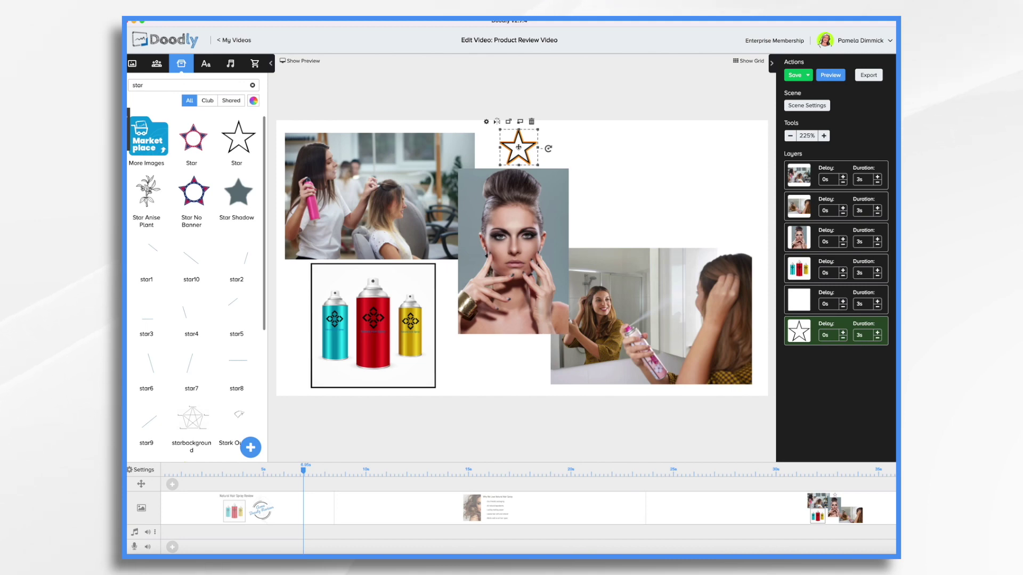
- Copy the star and paste duplicates into a row of five across the top
key("ctrl+c")
key("ctrl+v")
left_click_drag(518, 147, 600, 147)
key("ctrl+v")
key("ctrl+v")
left_click_drag(518, 147, 642, 151)
key("ctrl+v")
left_click_drag(518, 147, 680, 148)
- Select all five stars, shift the row slightly right, and deselect
left_click(643, 156, "shift")
left_click(599, 153, "shift")
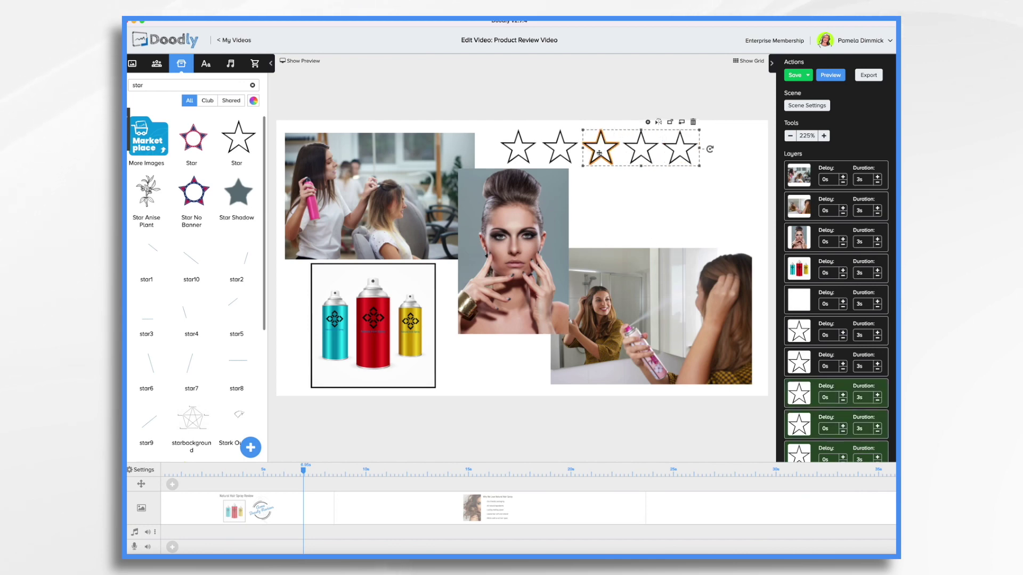
left_click(568, 153, "shift")
left_click(521, 150, "shift")
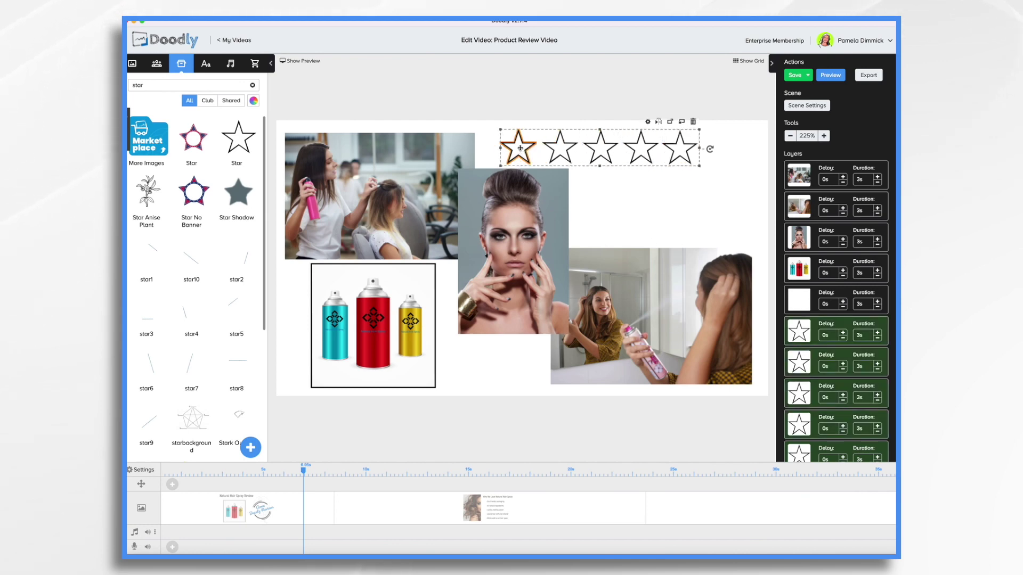
left_click_drag(520, 148, 553, 145)
left_click(624, 209)
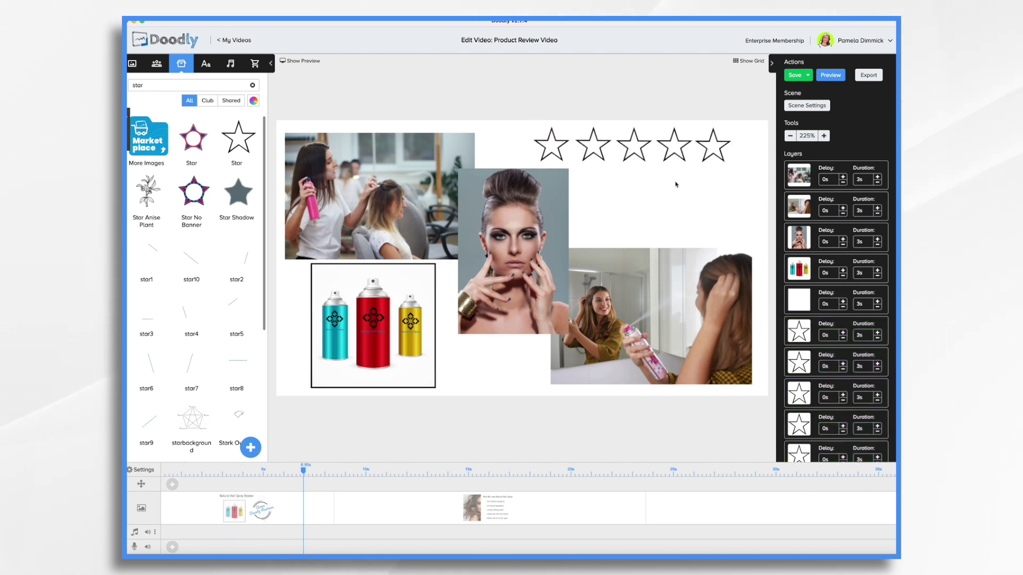
- Add an Architects Daughter text reading 'Order Online at:' below the stars
left_click(206, 63)
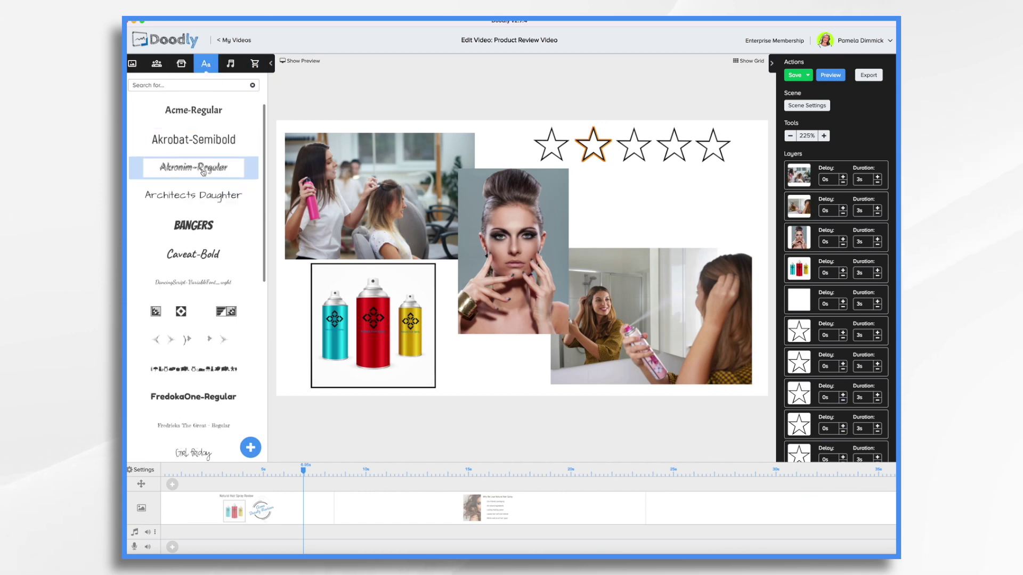
left_click_drag(200, 195, 661, 185)
double_click(661, 185)
type("Order Online at:")
left_click(600, 368)
left_click_drag(193, 195, 660, 218)
double_click(660, 218)
type("Acme Beau")
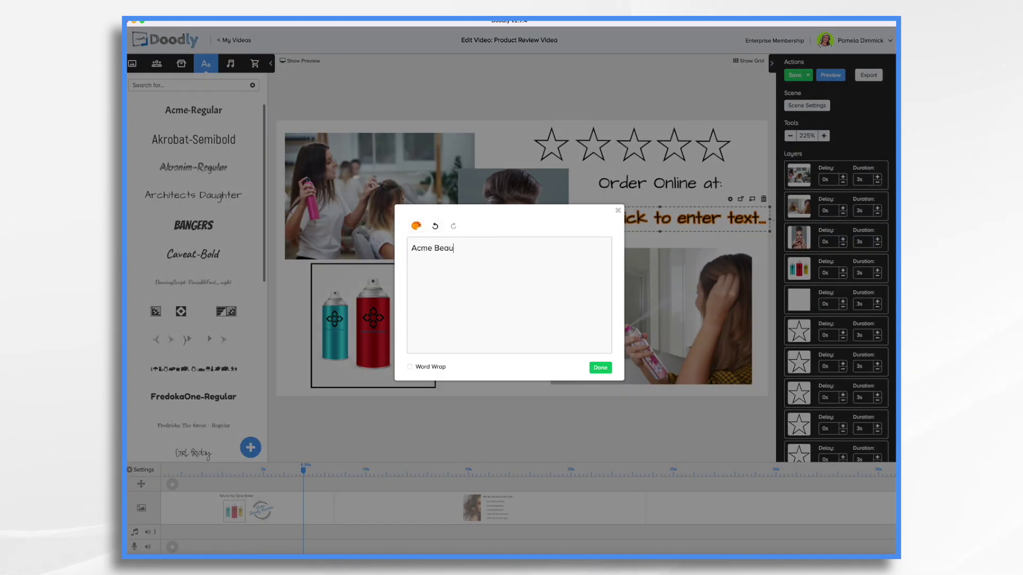
type("ty Supply")
double_click(661, 219)
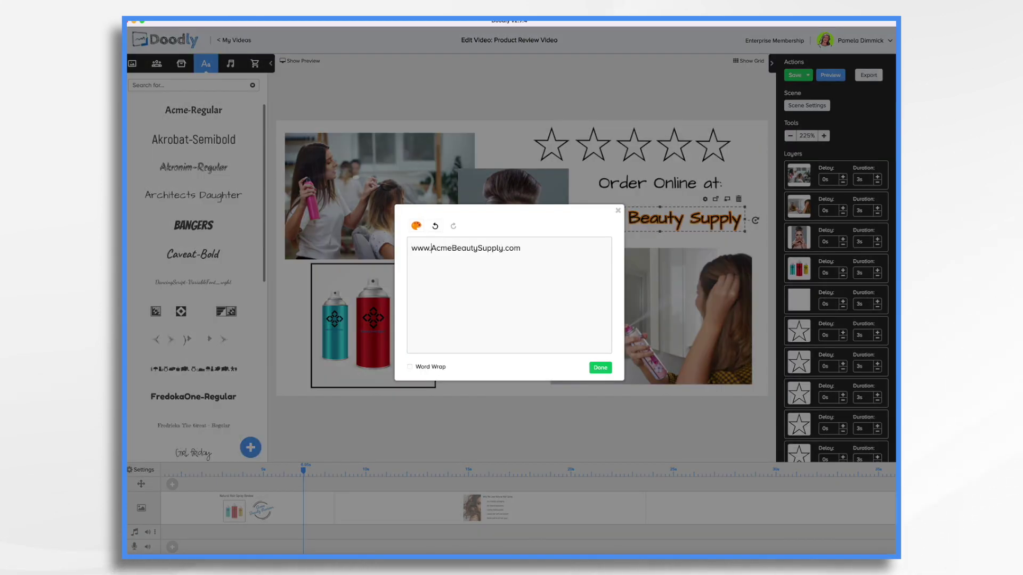
left_click(601, 368)
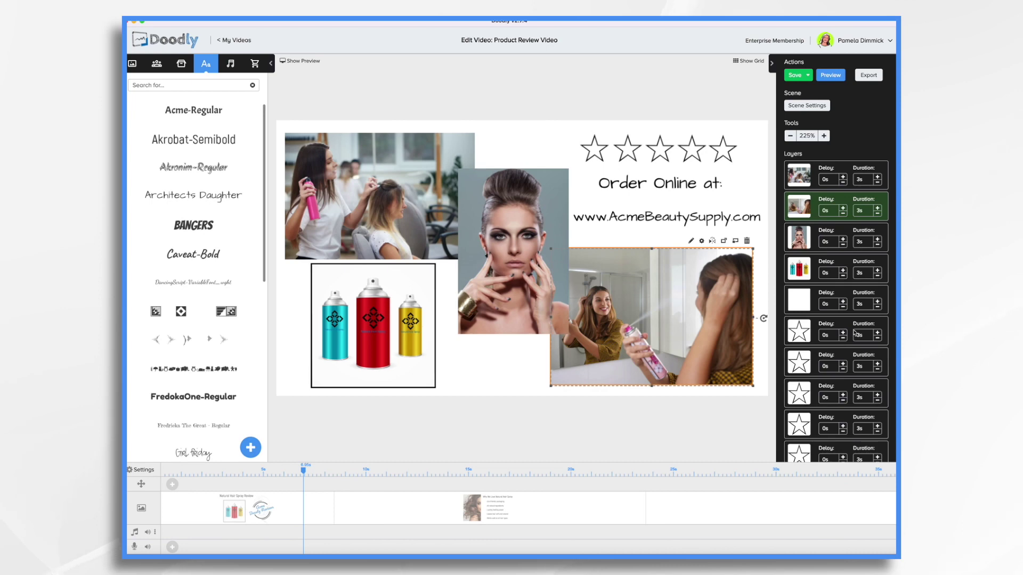
left_click(879, 182)
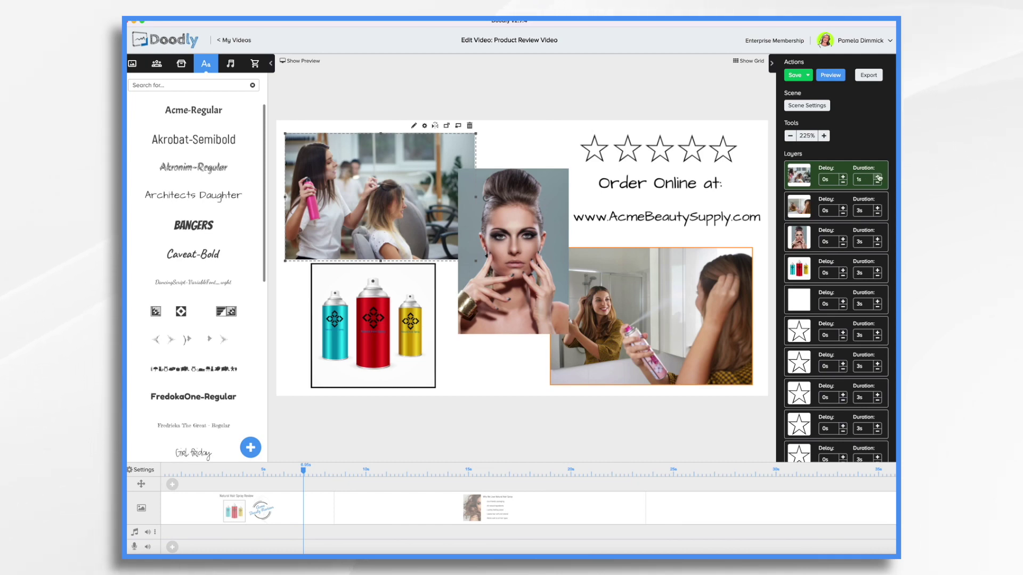
- Set the four collage photos' durations to 1.5s and the white layer's to 1s
left_click(878, 177)
double_click(877, 214)
triple_click(877, 244)
triple_click(878, 276)
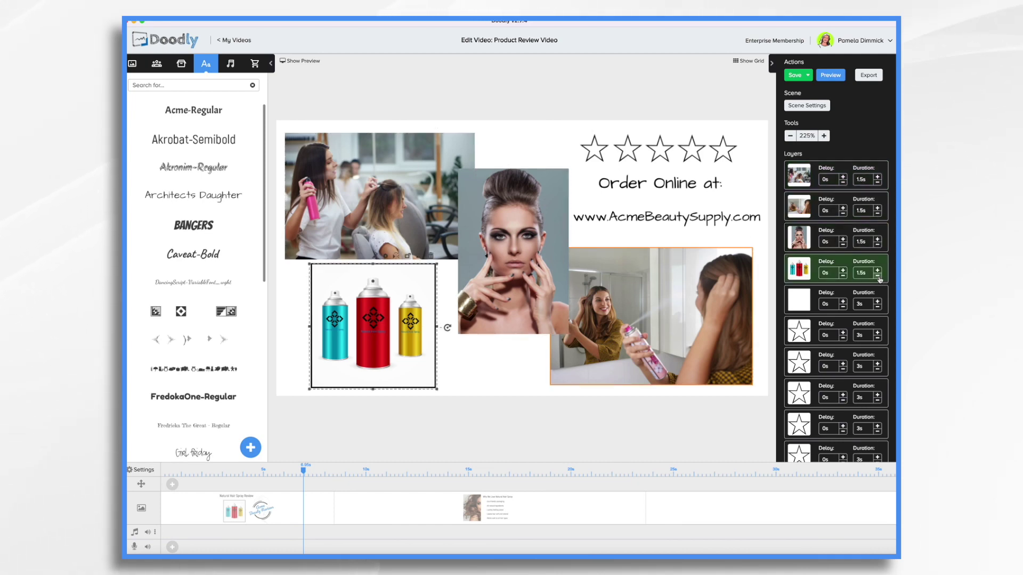
triple_click(879, 312)
left_click(879, 311)
- Change the salon photo and woman portrait Reveal Mode to Fade
left_click(412, 174)
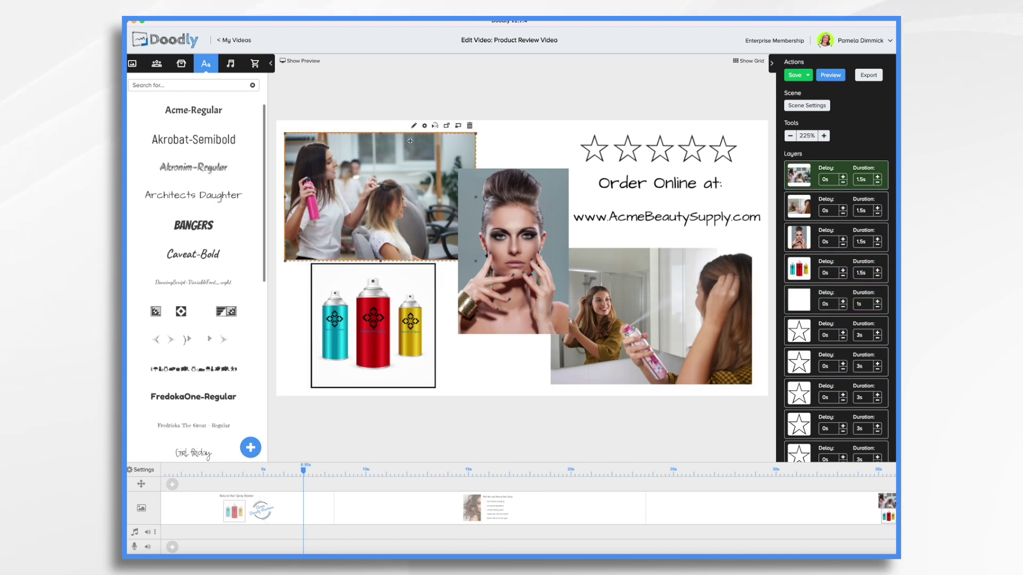
left_click(413, 126)
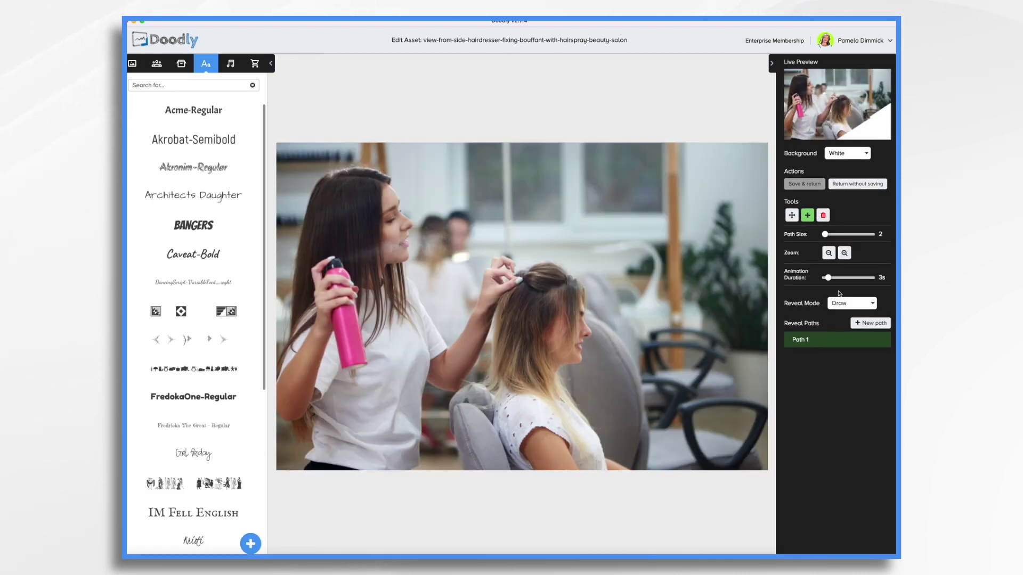
left_click(855, 306)
left_click(843, 315)
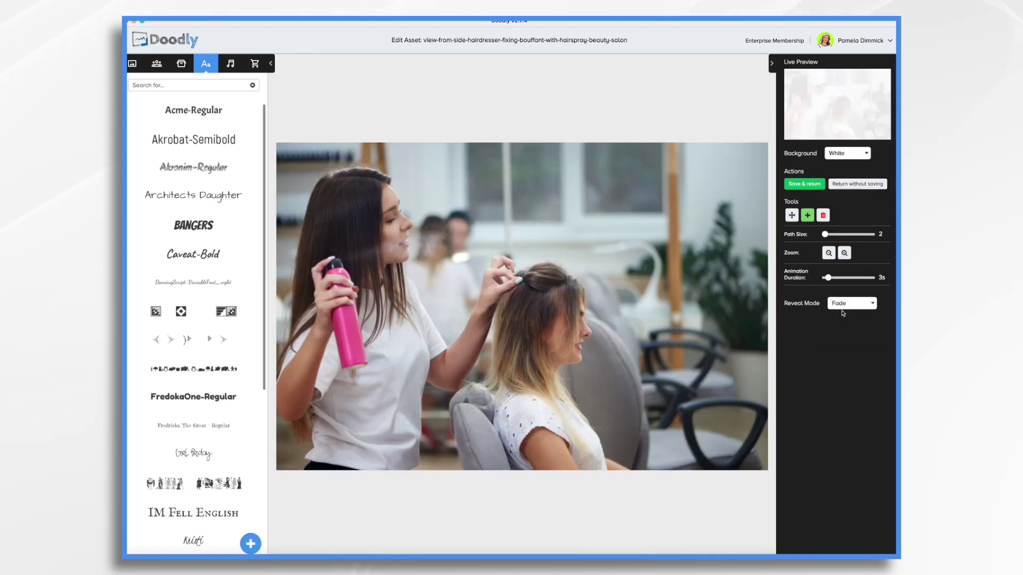
left_click(804, 184)
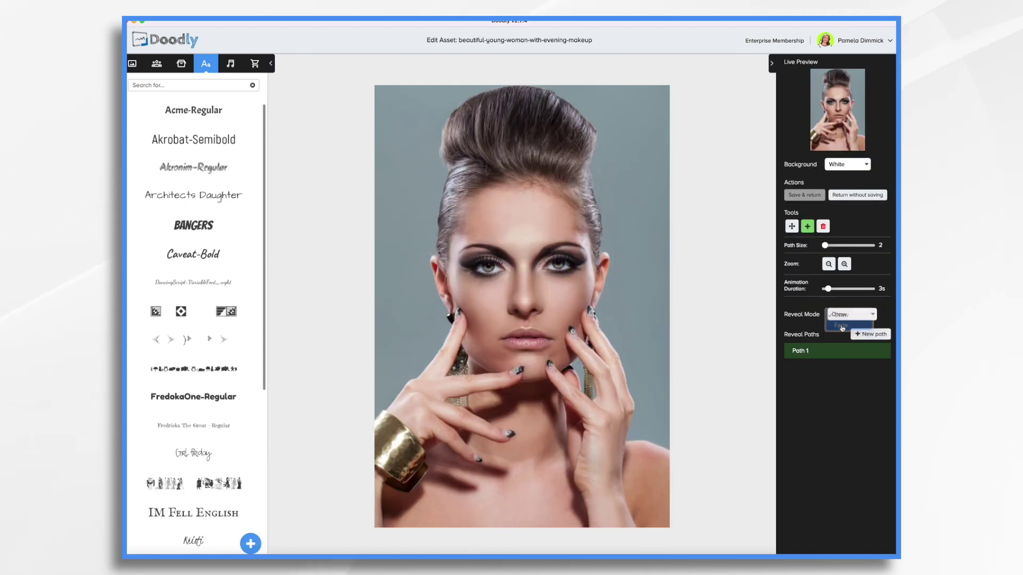
left_click(843, 322)
left_click(796, 195)
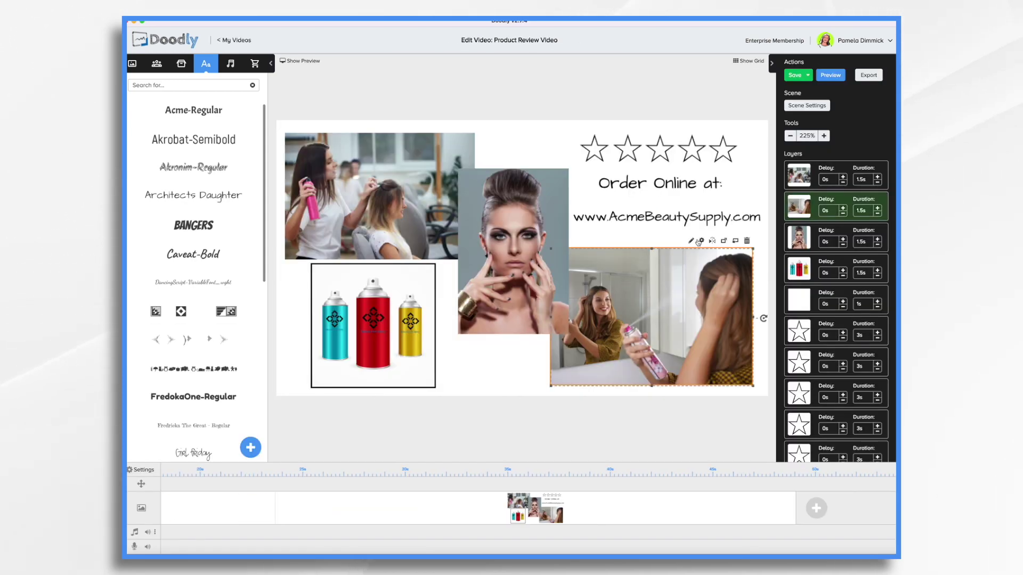
- Change the dry-shampoo photo and spray-can image Reveal Mode to Fade
left_click(692, 250)
left_click(852, 305)
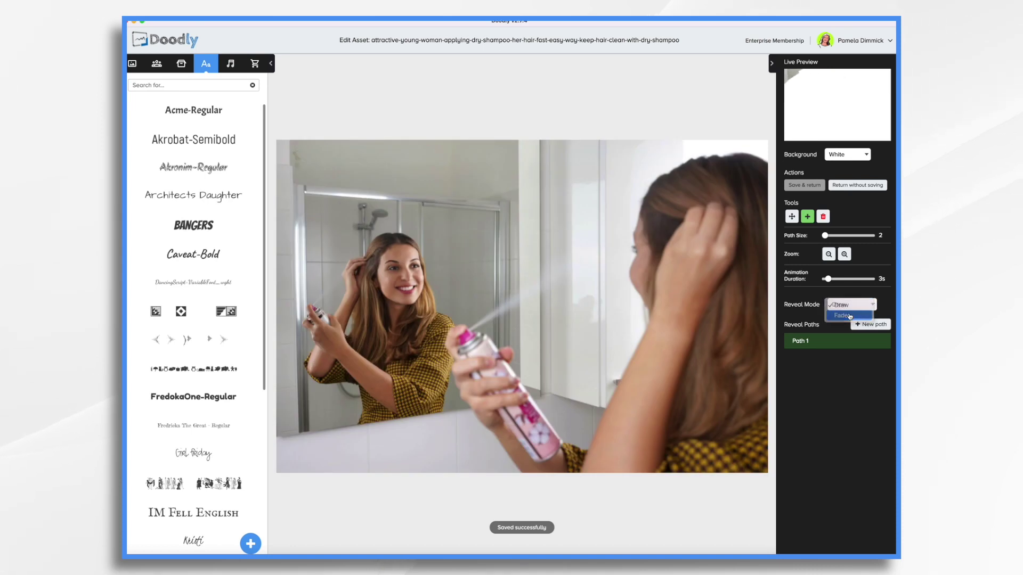
left_click(844, 315)
left_click(805, 185)
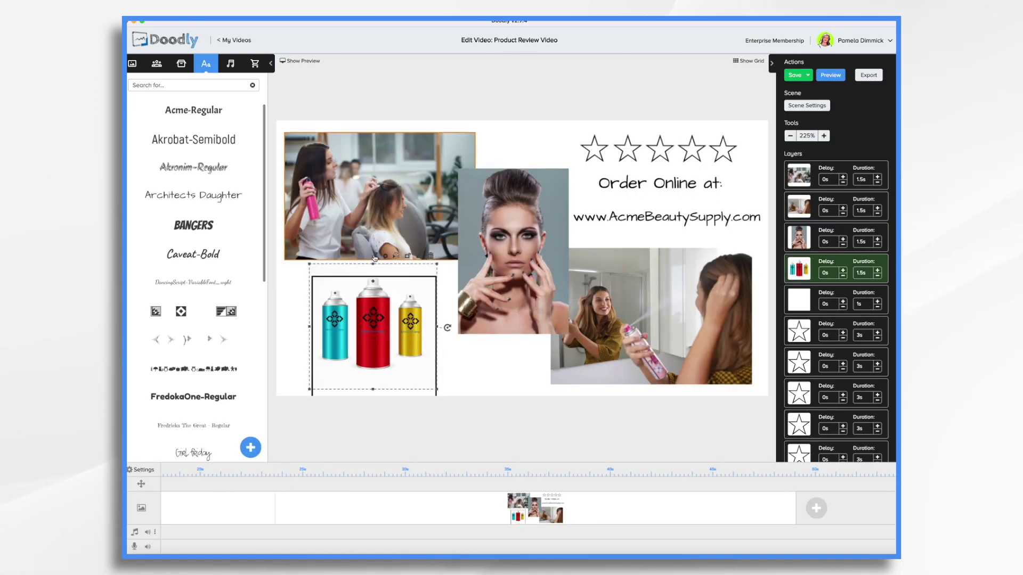
double_click(375, 262)
left_click(851, 314)
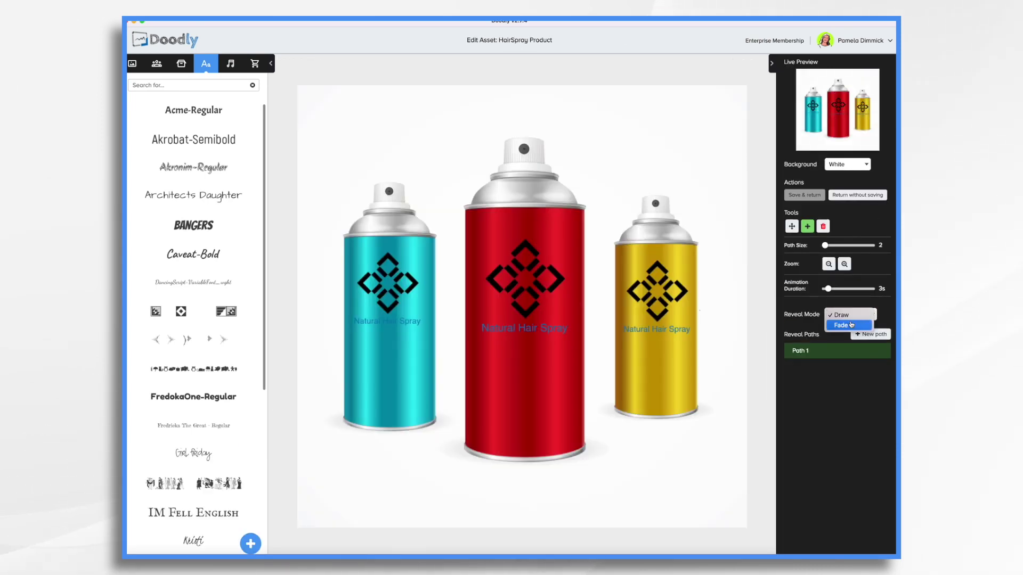
left_click(850, 326)
left_click(804, 195)
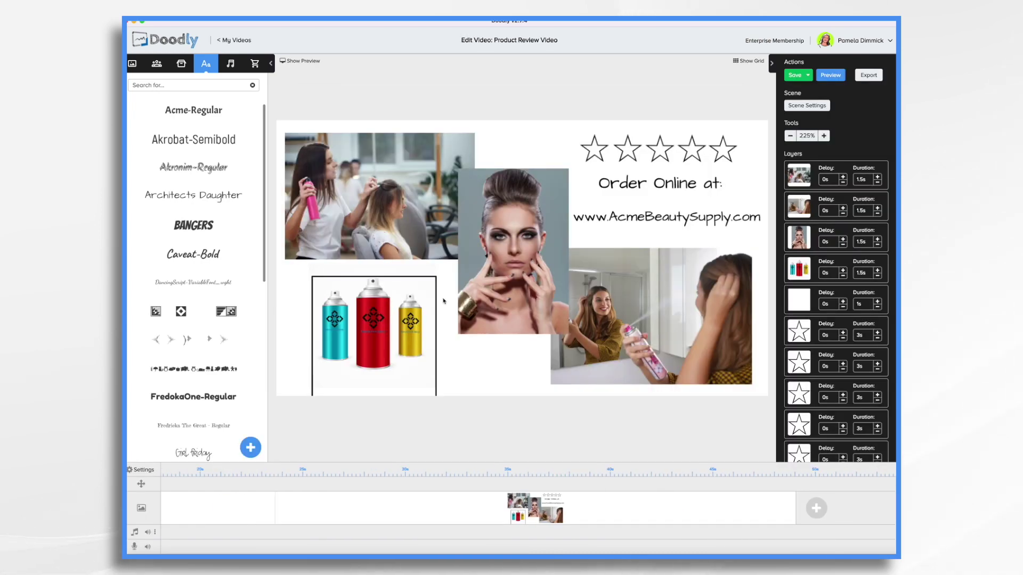
left_click(807, 106)
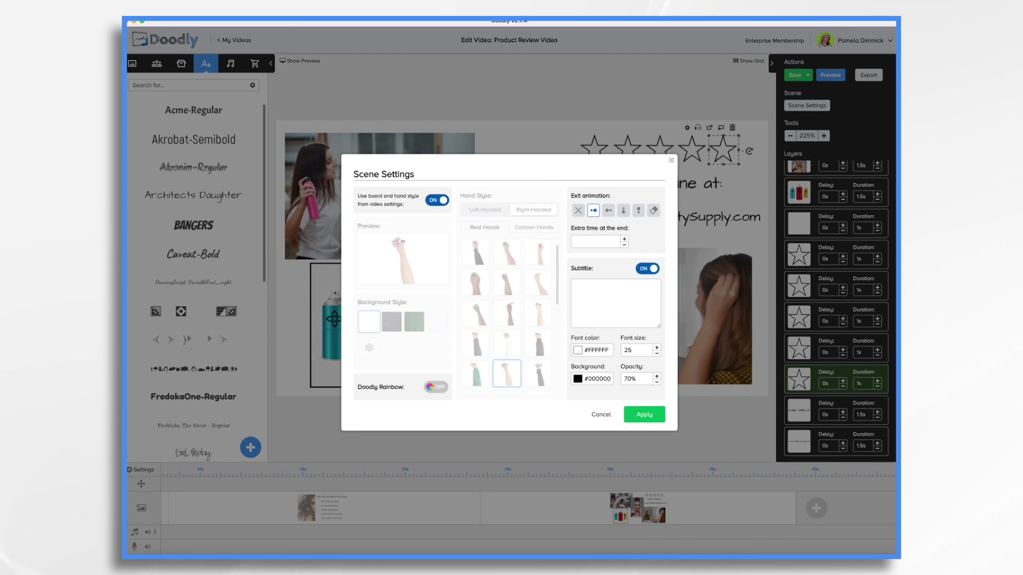
- Apply the collage scene settings and set the curly-hair photo's Reveal Mode to Fade
left_click(646, 415)
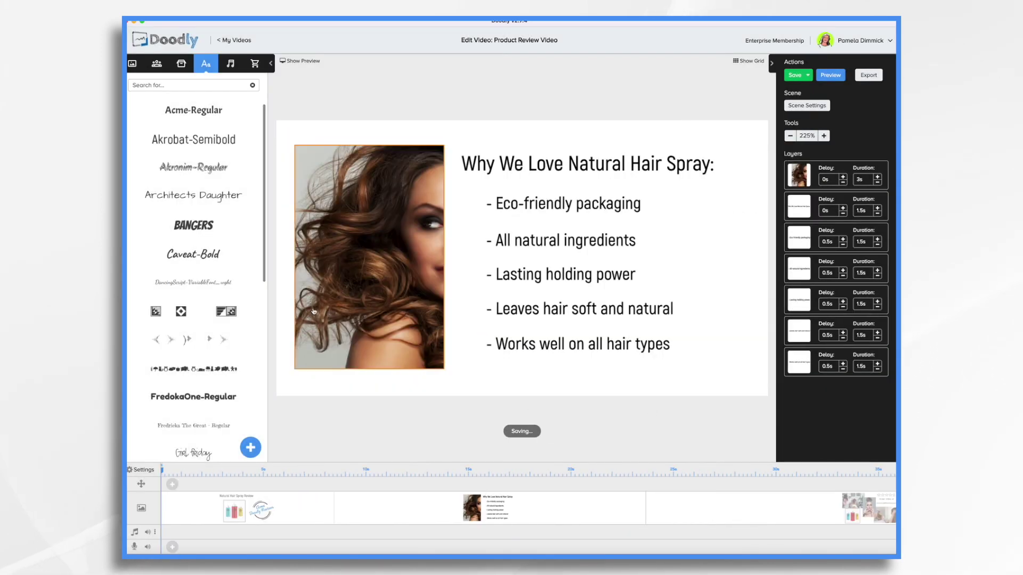
left_click(360, 272)
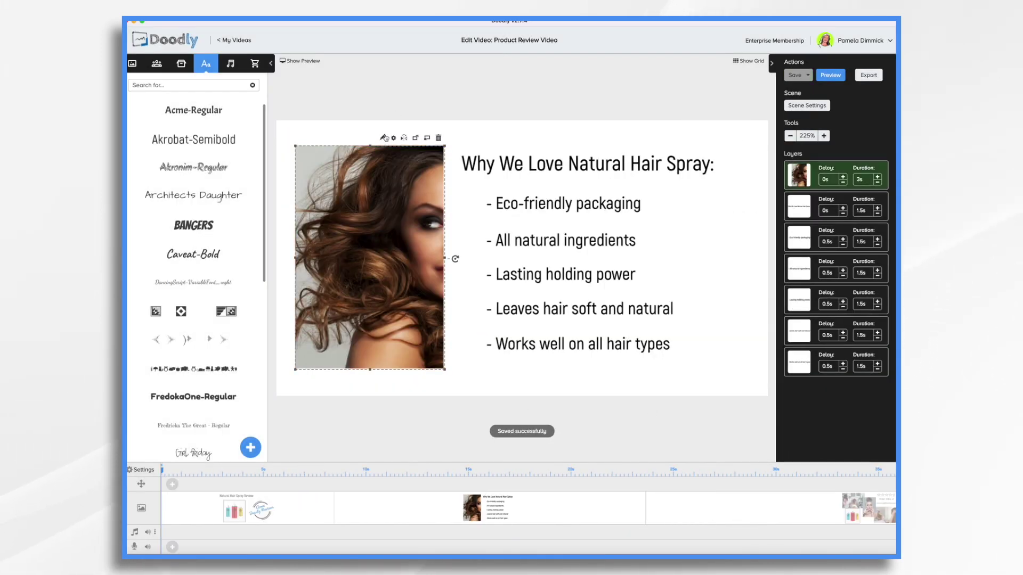
left_click(384, 138)
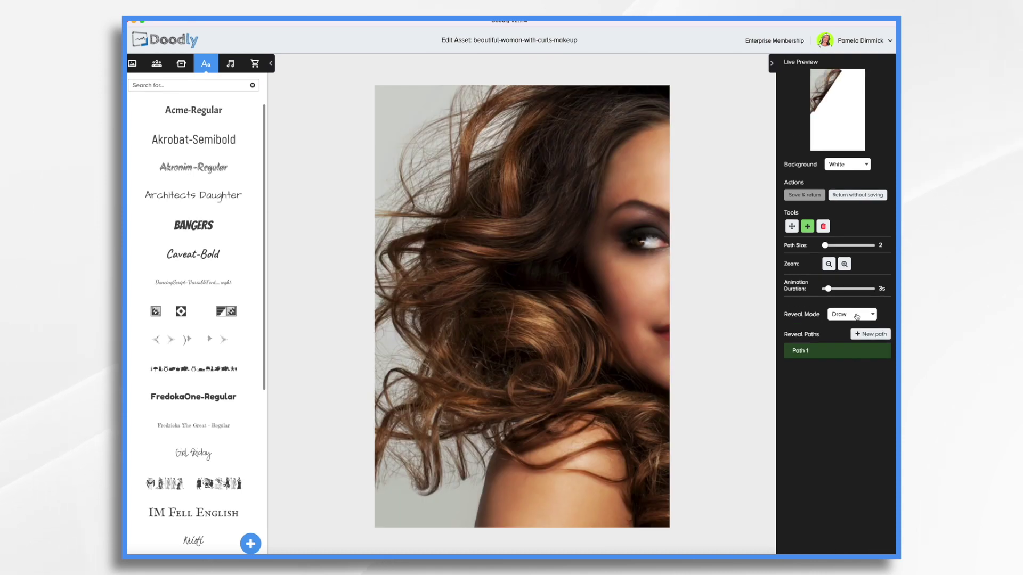
left_click(857, 317)
left_click(844, 326)
- Save the hair photo and give the benefits scene 2s extra end time
left_click(804, 195)
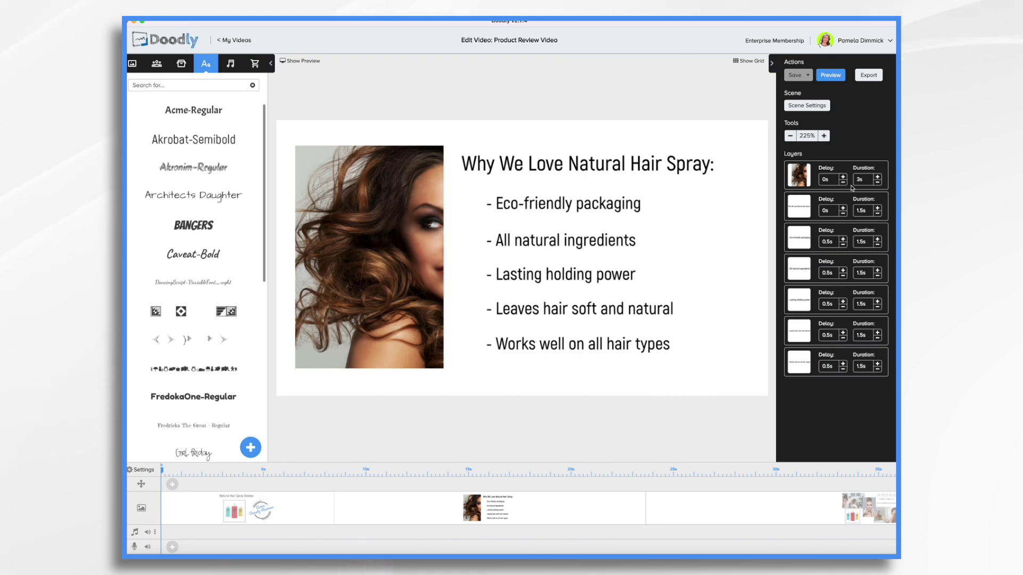
left_click(811, 106)
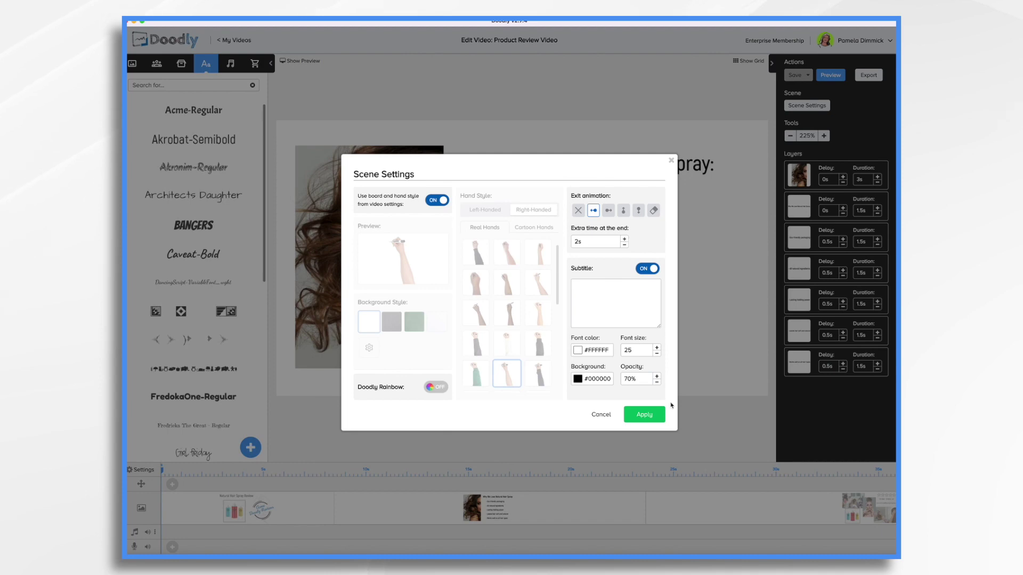
left_click(655, 415)
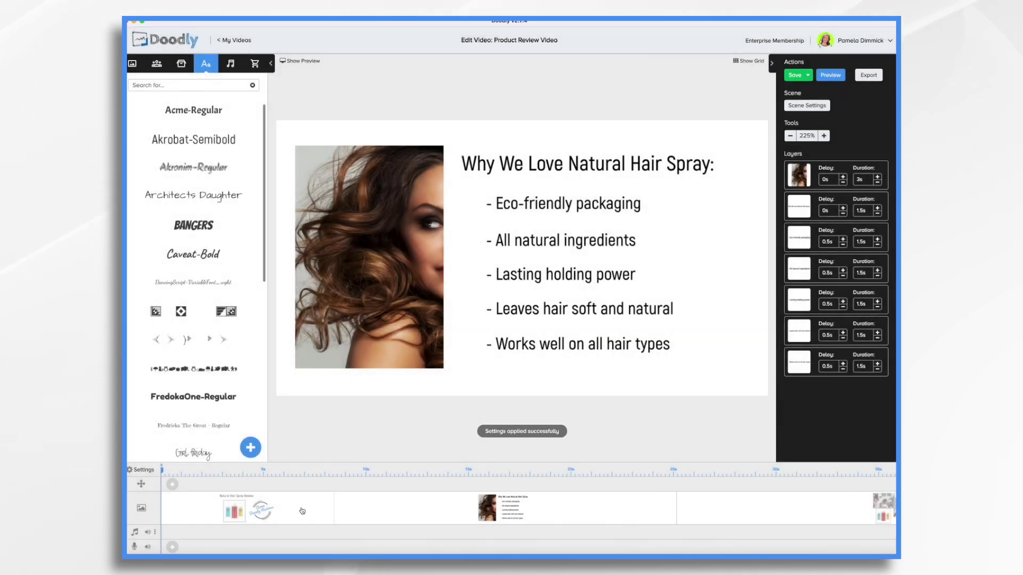
- Give the Natural Hair Spray Review intro scene 2s extra end time, then return to the benefits scene
left_click(302, 512)
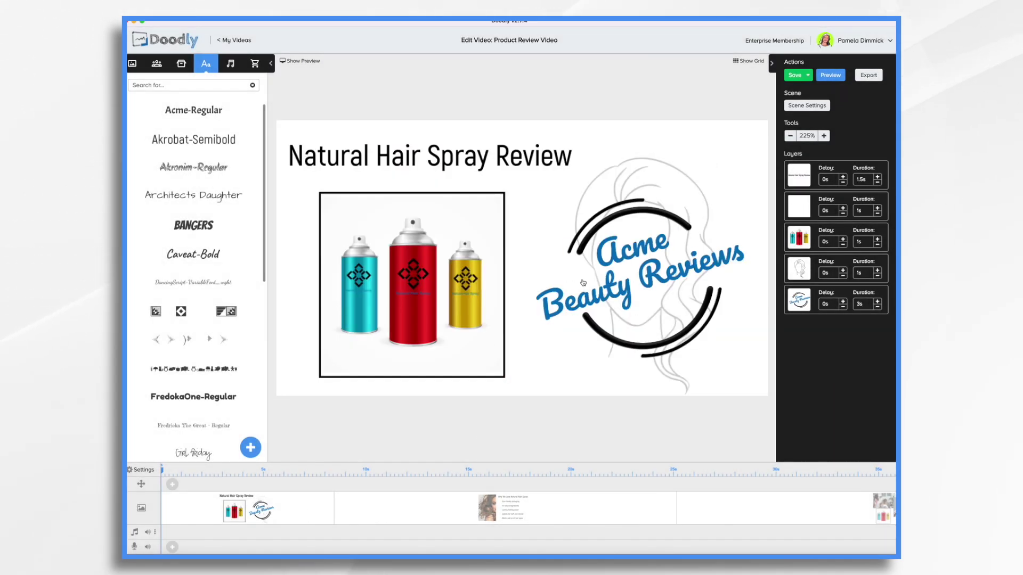
left_click(811, 106)
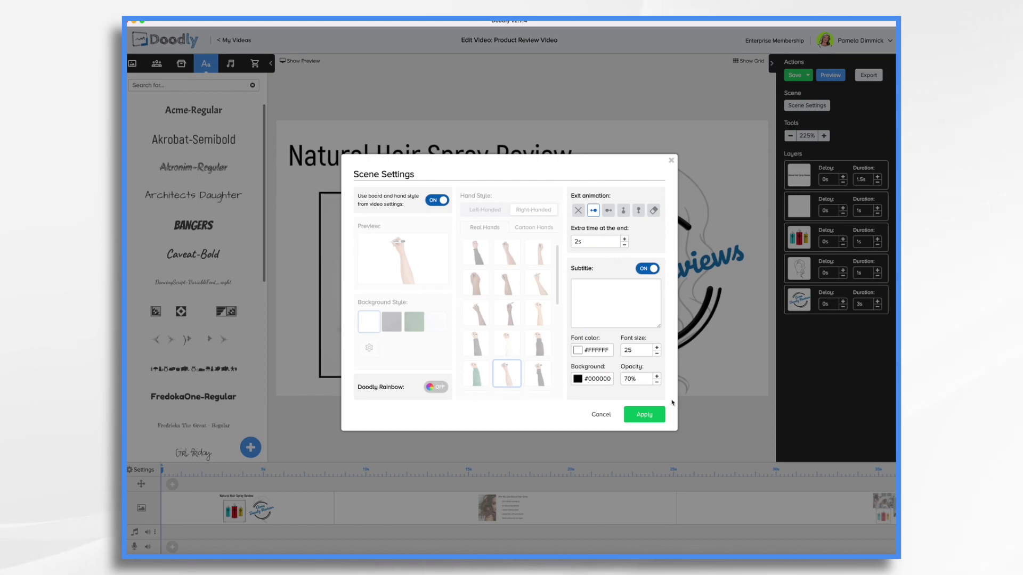
left_click(658, 415)
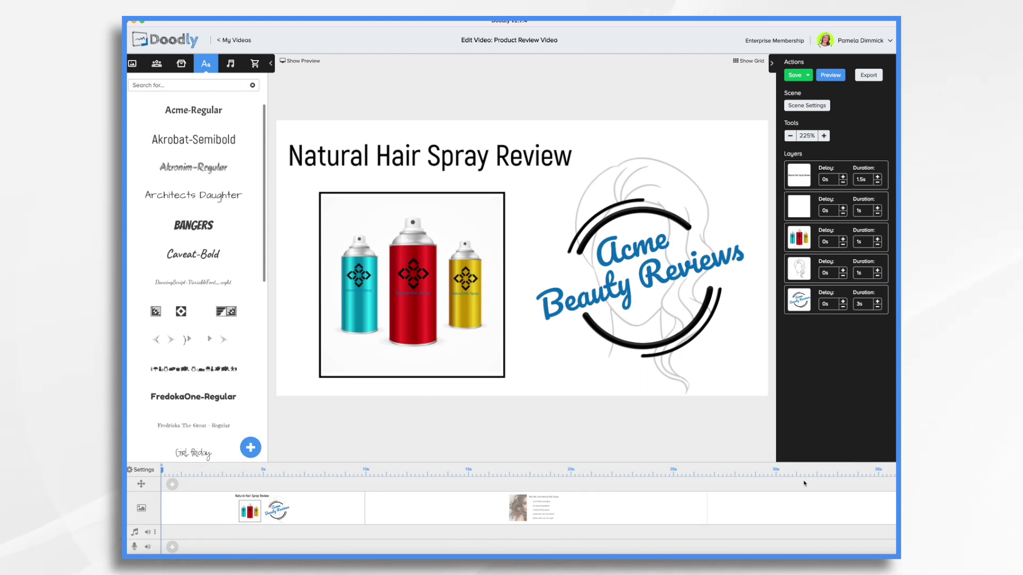
left_click(618, 498)
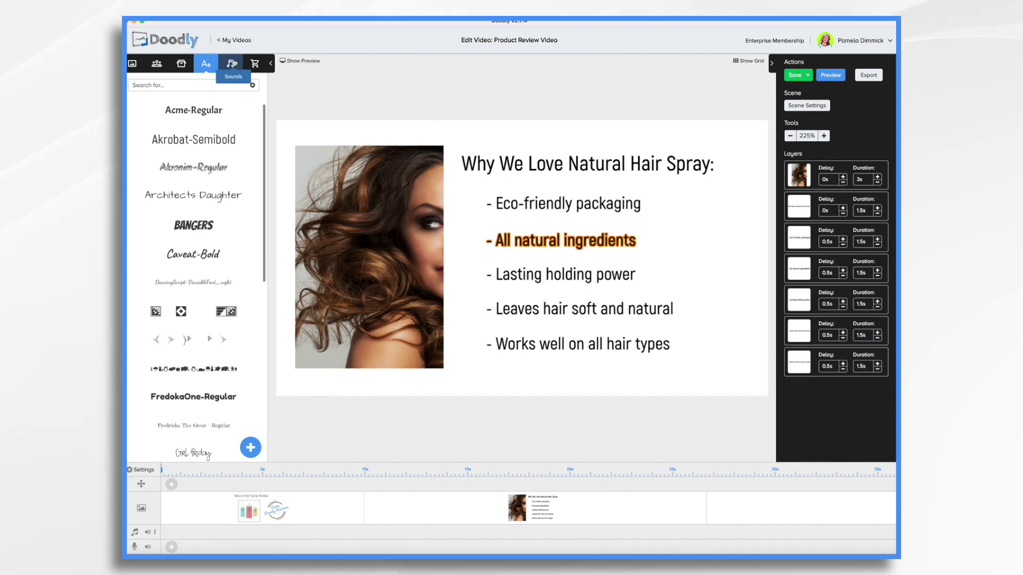
- Add the 'Any Minute Now' track (00:44) from the music category to the timeline's music track
left_click(233, 63)
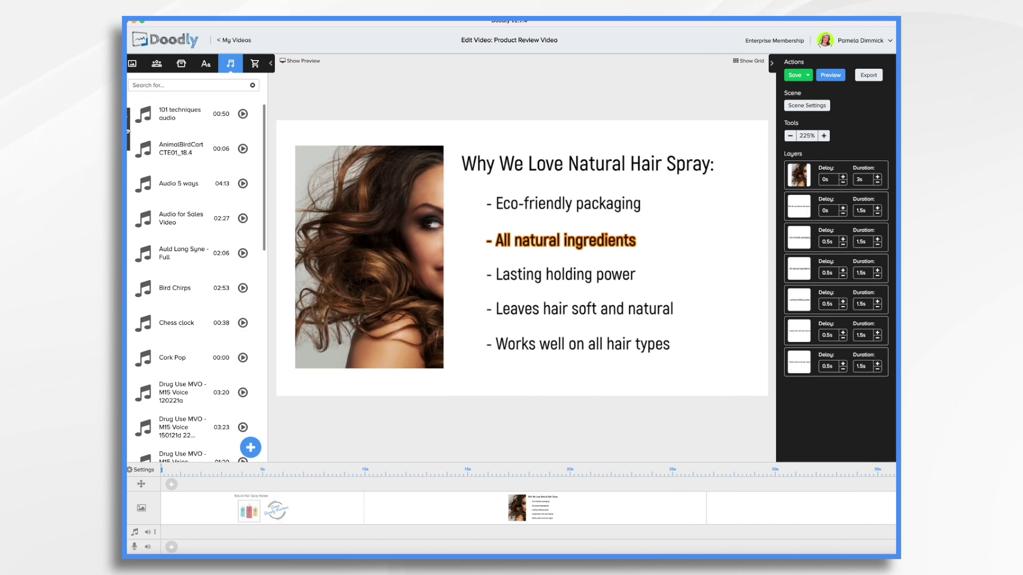
left_click(137, 153)
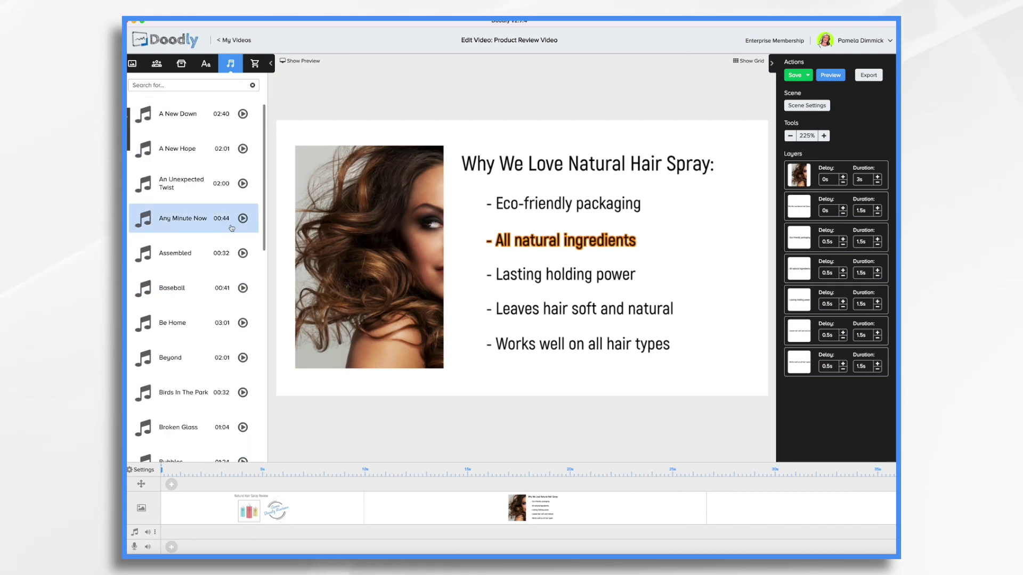
left_click_drag(232, 228, 290, 530)
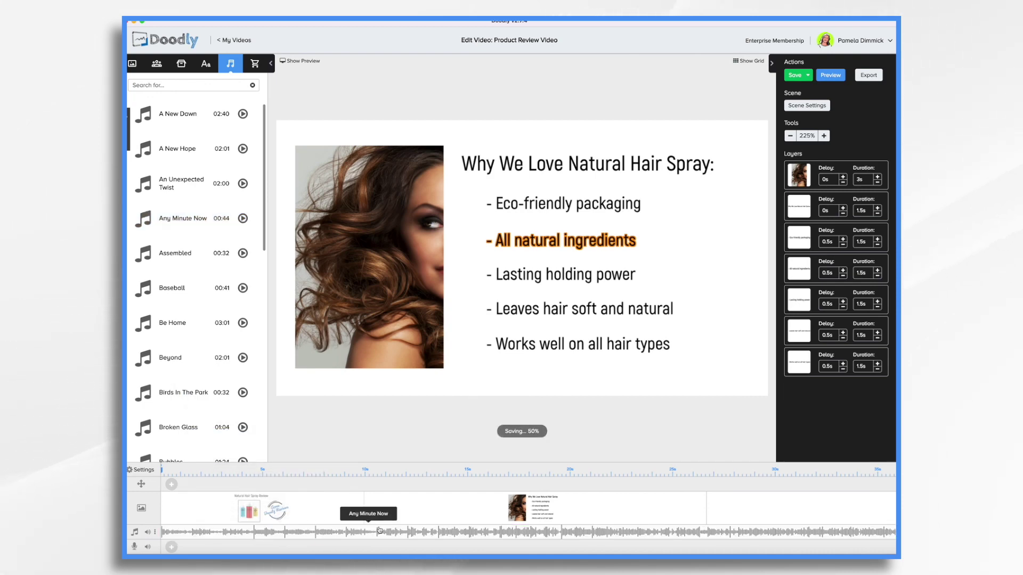
scroll(743, 521, "right", 10)
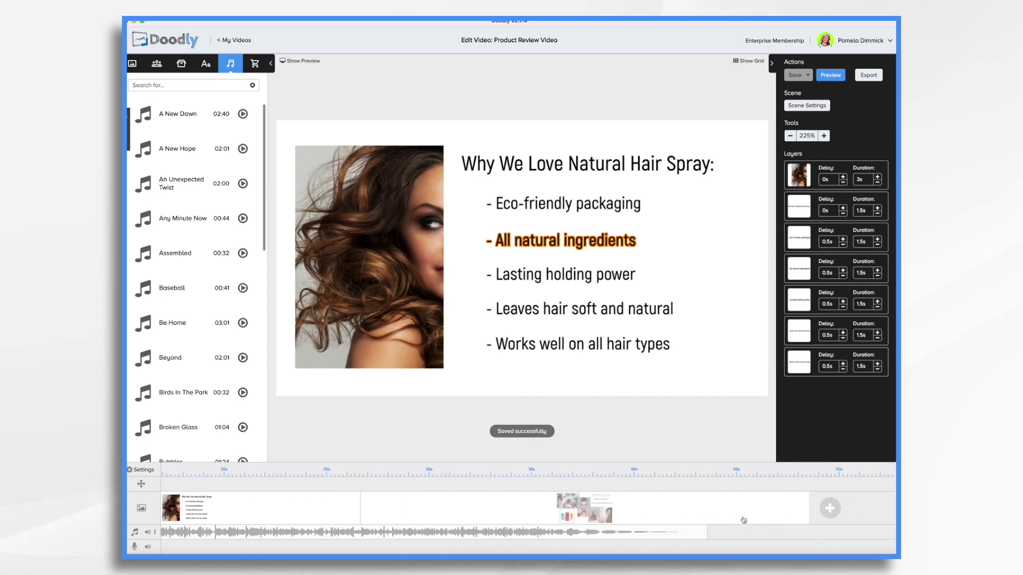